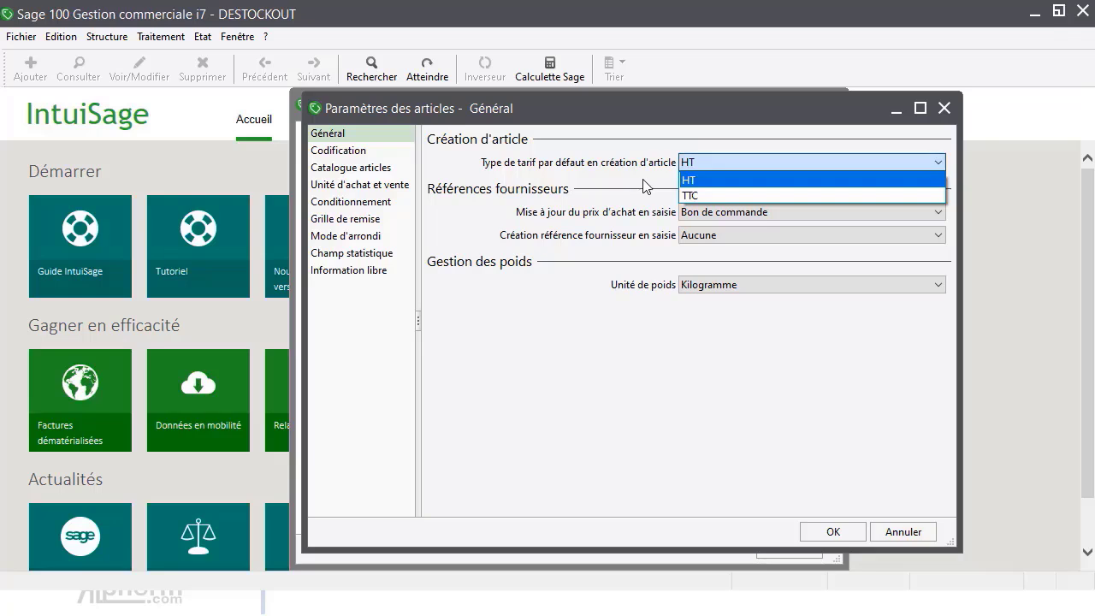
Set the purchase price update on entry to Facture, keeping HT as default tariff type and Kilogramme as weight unit
{"action": "left_click", "coordinate": [644, 187]}
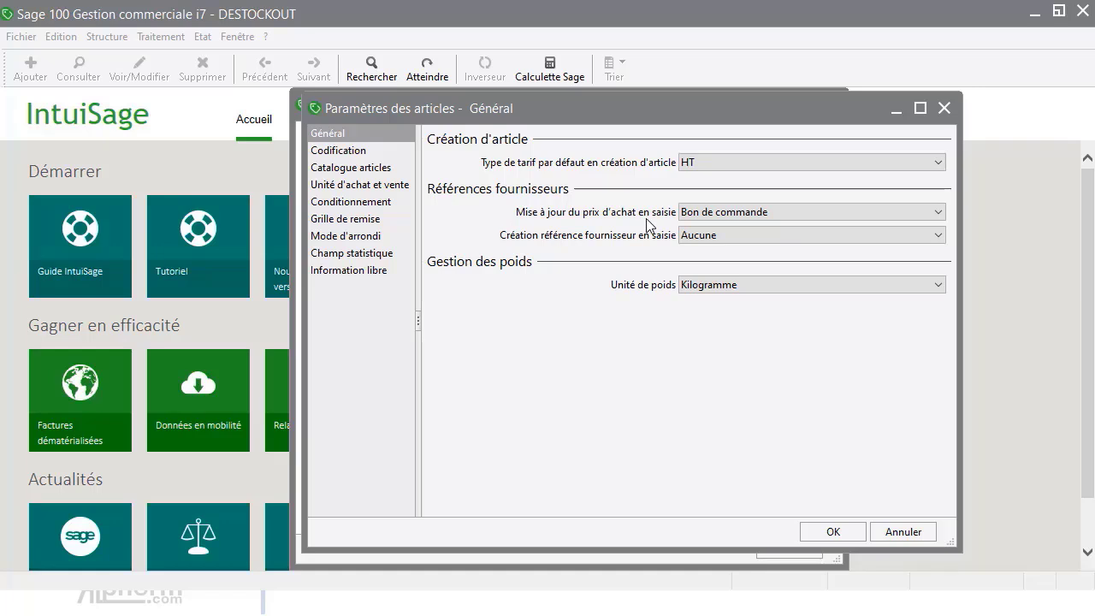
{"action": "left_click", "coordinate": [734, 214]}
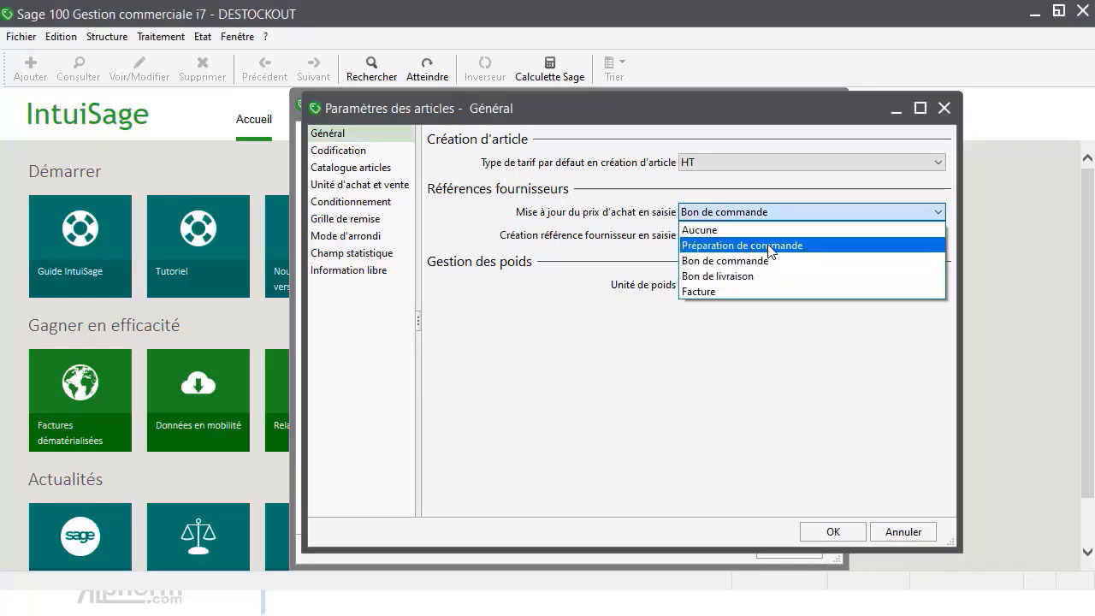
{"action": "left_click", "coordinate": [728, 300]}
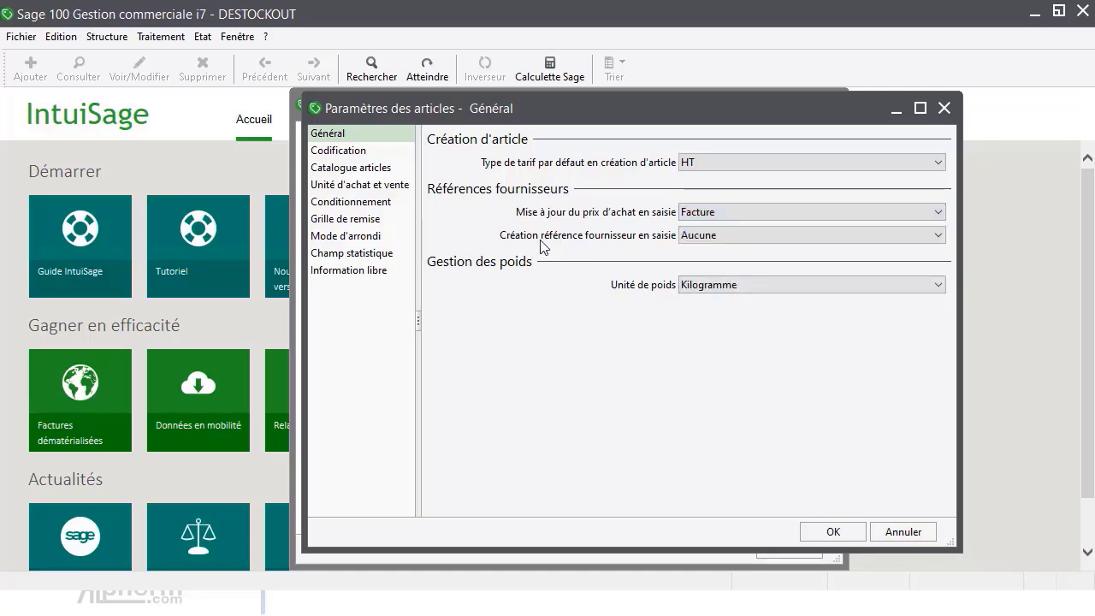
{"action": "left_click", "coordinate": [746, 289]}
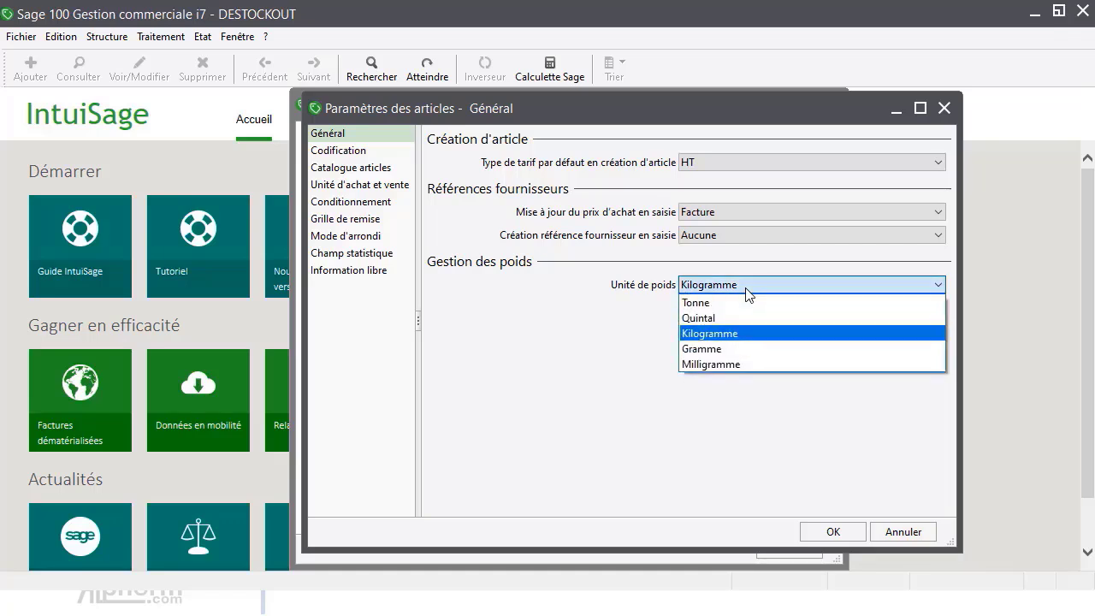
{"action": "left_click", "coordinate": [732, 336]}
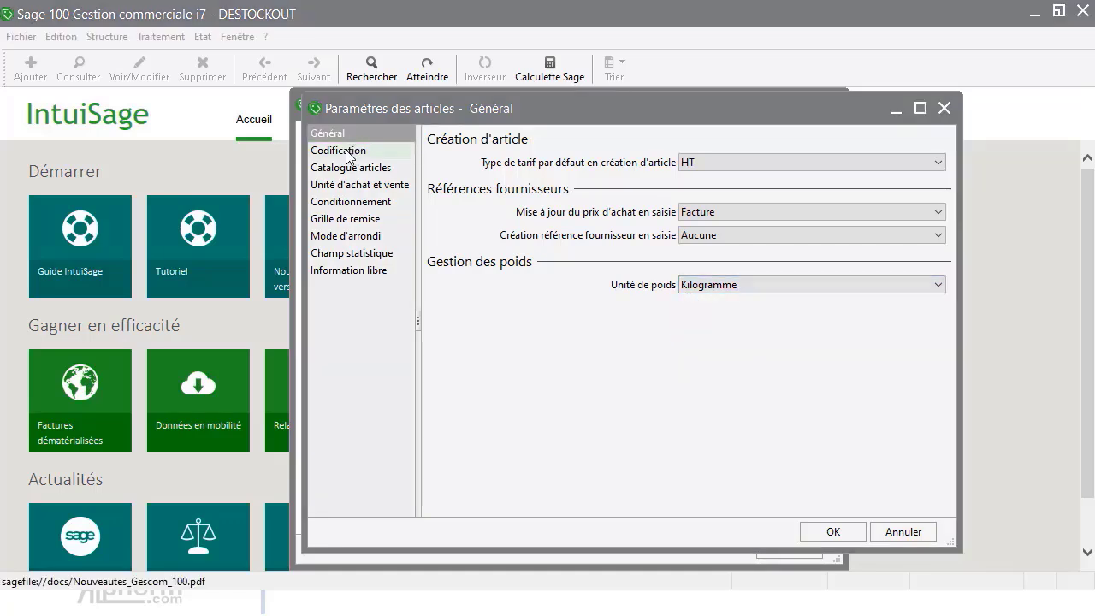
In the article codification settings, keep the Référence article numbering set to Manuelle and validate it
{"action": "left_click", "coordinate": [347, 154]}
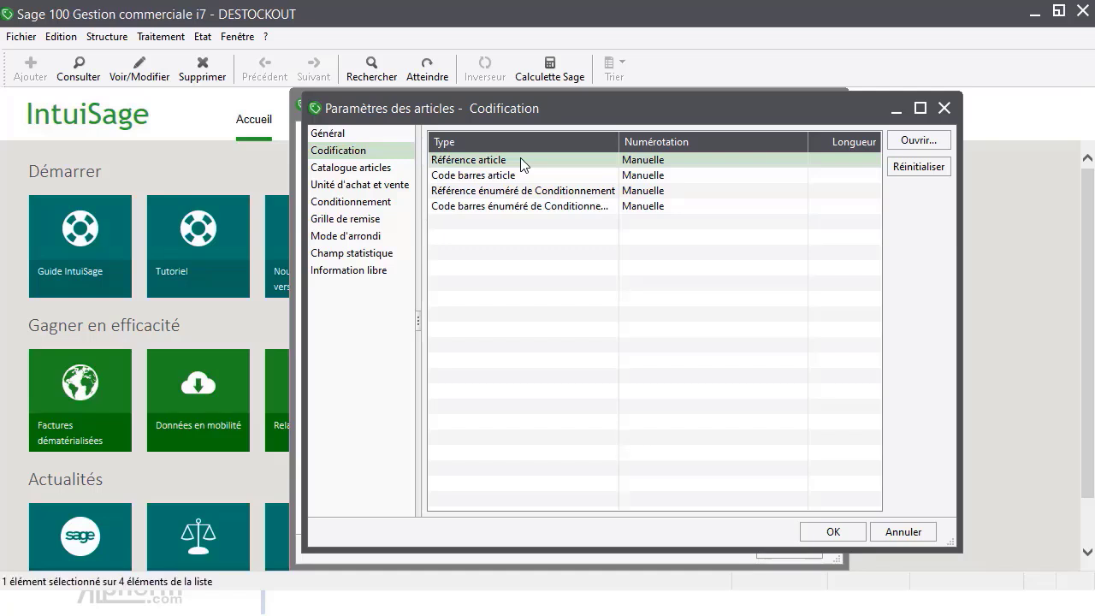
{"action": "double_click", "coordinate": [520, 160]}
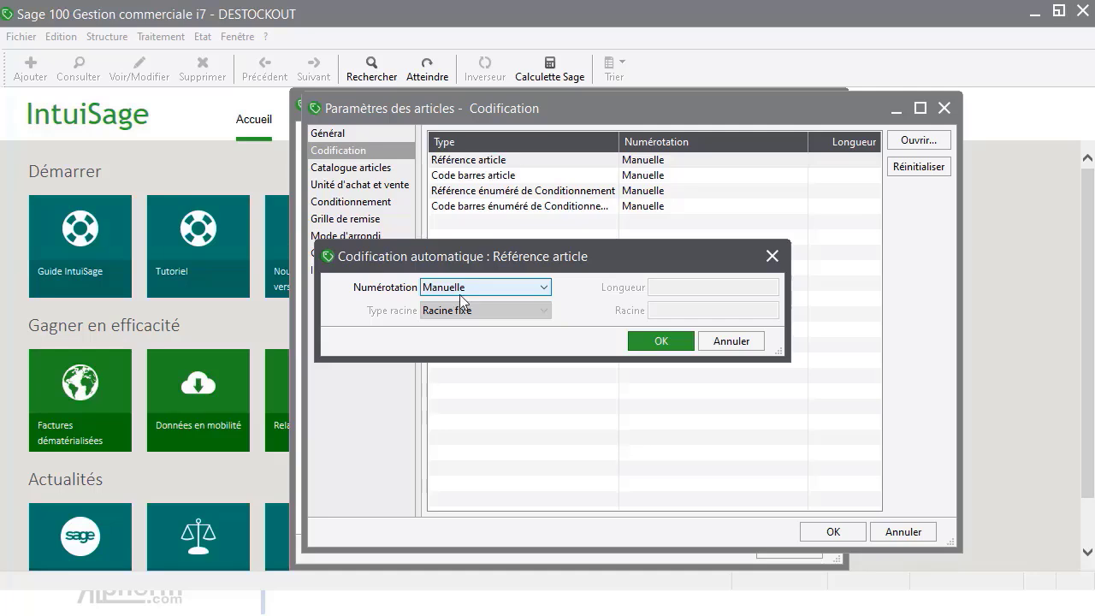
{"action": "left_click", "coordinate": [475, 286]}
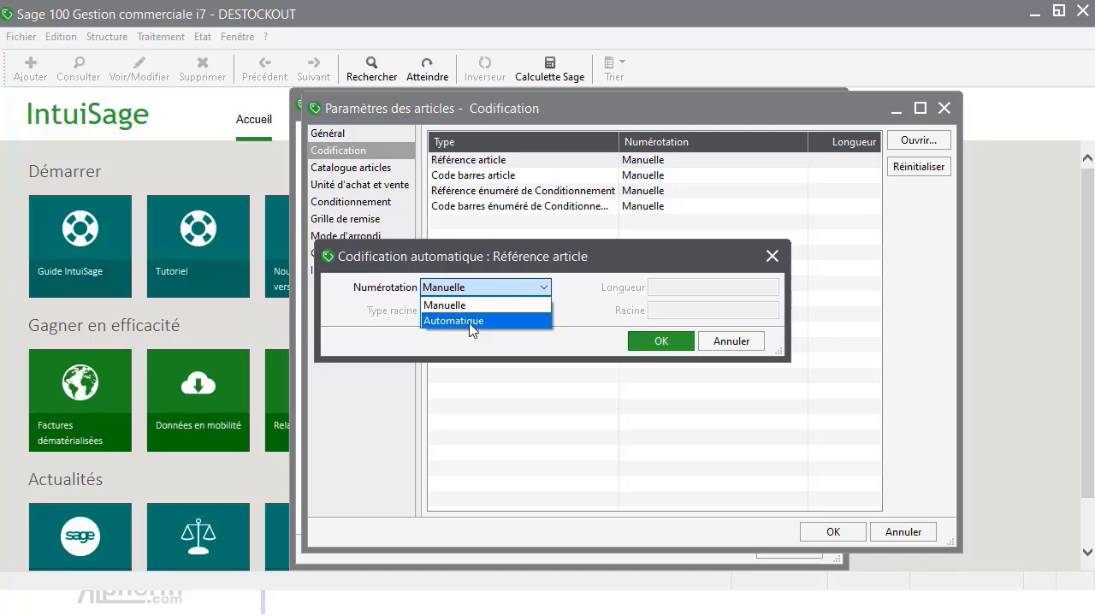
{"action": "key", "text": "Up"}
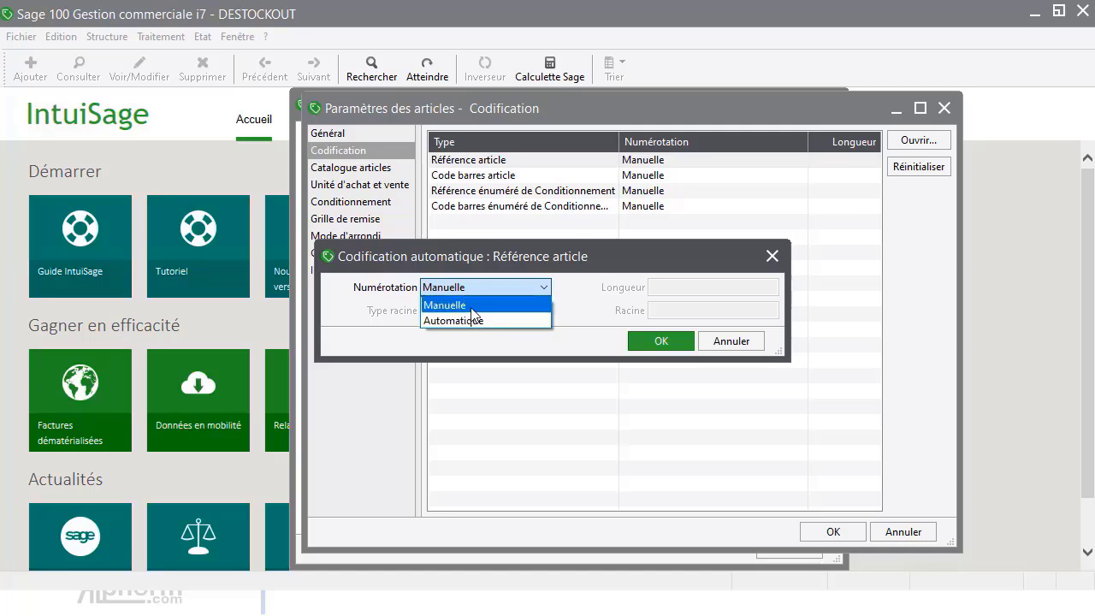
{"action": "key", "text": "Return"}
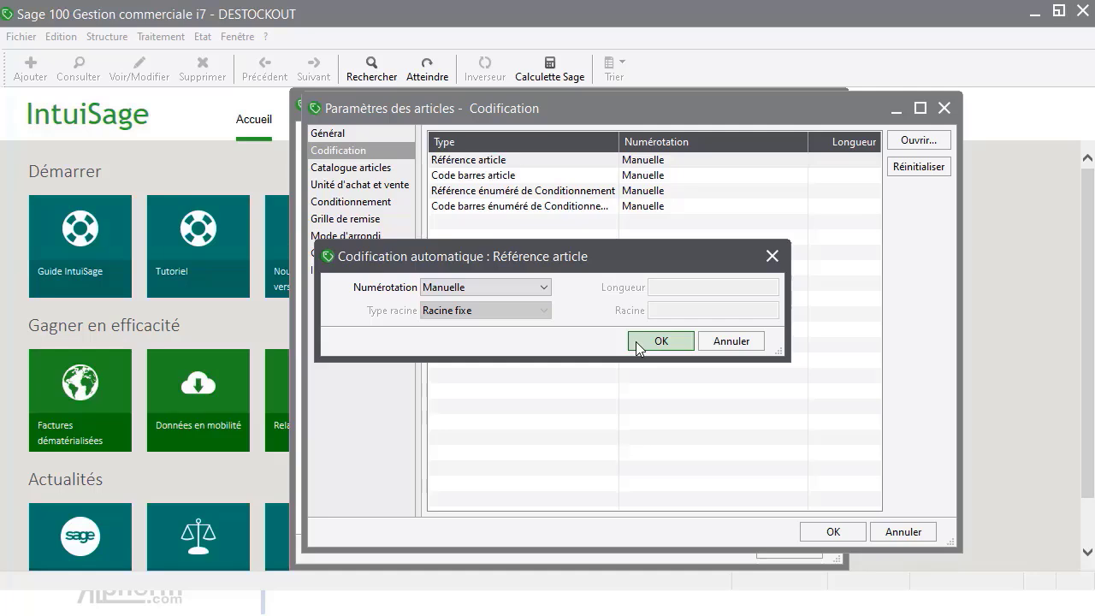
{"action": "left_click", "coordinate": [635, 341]}
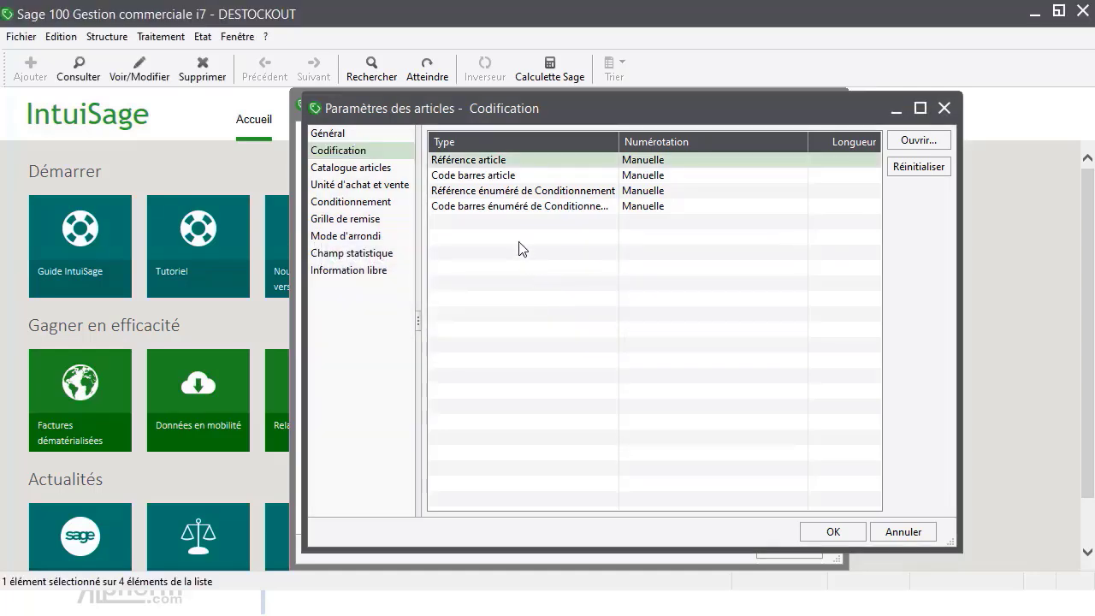
Inspect the Code barres article numbering options, close them without changes, and view the article catalogue categories
{"action": "double_click", "coordinate": [505, 177]}
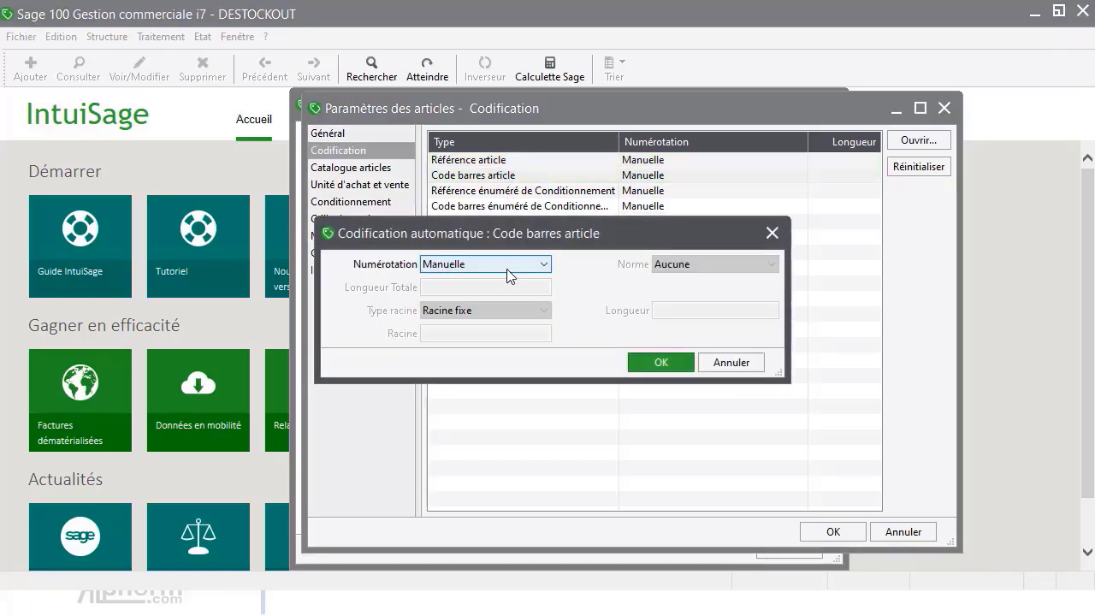
{"action": "left_click", "coordinate": [726, 363]}
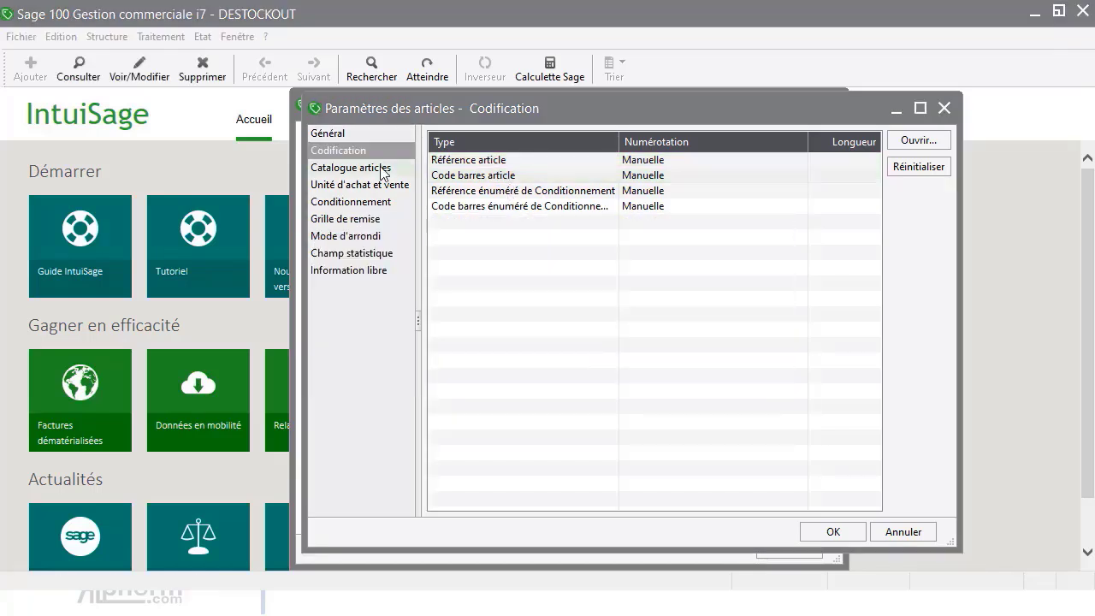
{"action": "left_click", "coordinate": [383, 171]}
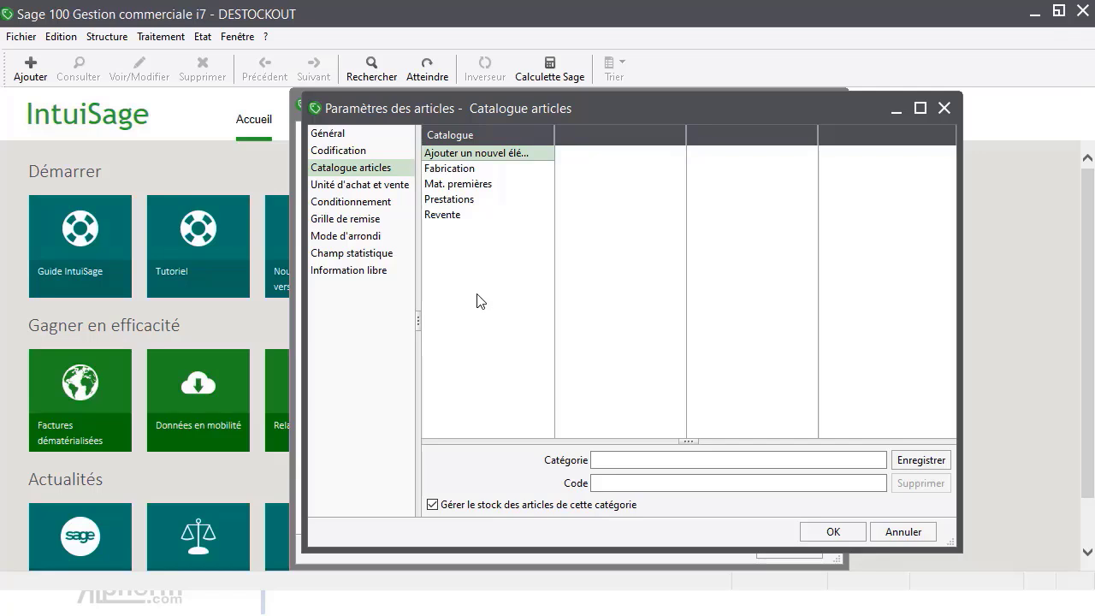
Try to add a new purchase and sale unit titled Carton
{"action": "left_click", "coordinate": [370, 183]}
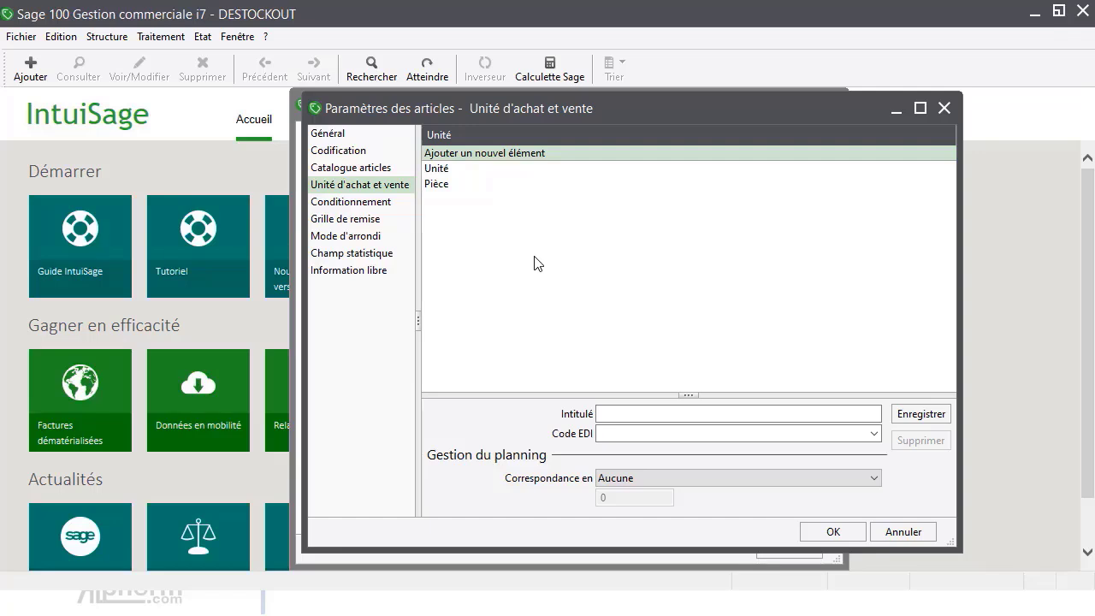
{"action": "left_click", "coordinate": [510, 161]}
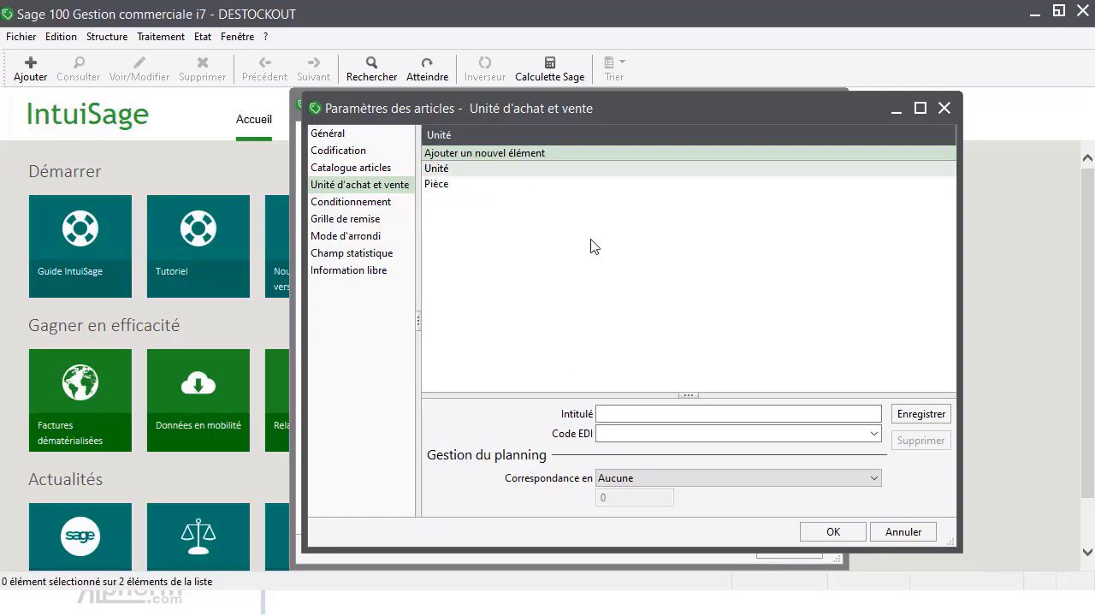
{"action": "left_click", "coordinate": [618, 414]}
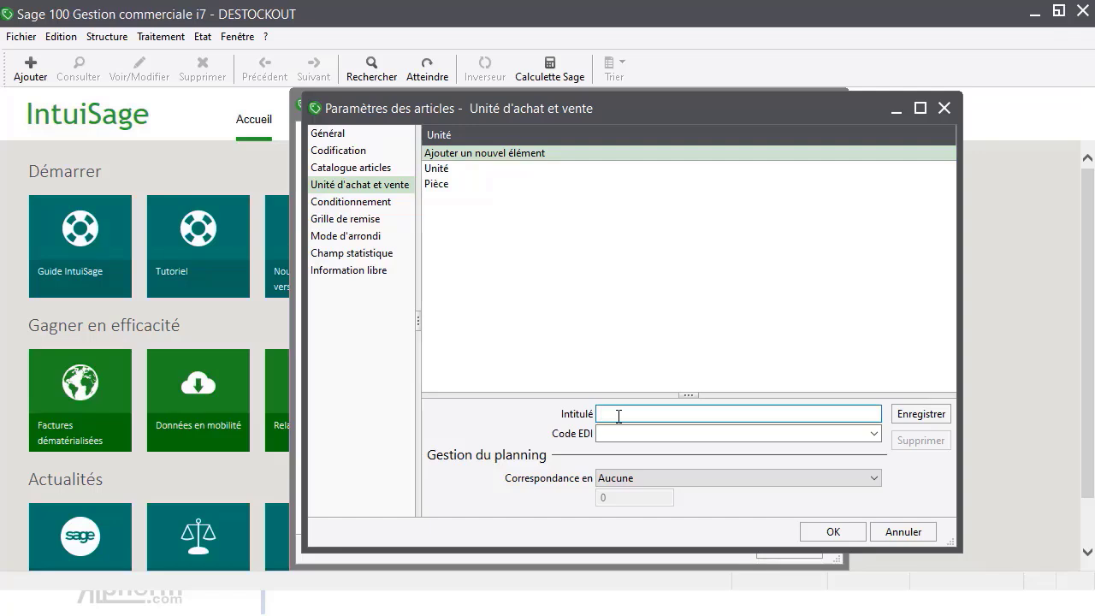
{"action": "type", "text": "Carton"}
{"action": "left_click", "coordinate": [922, 417]}
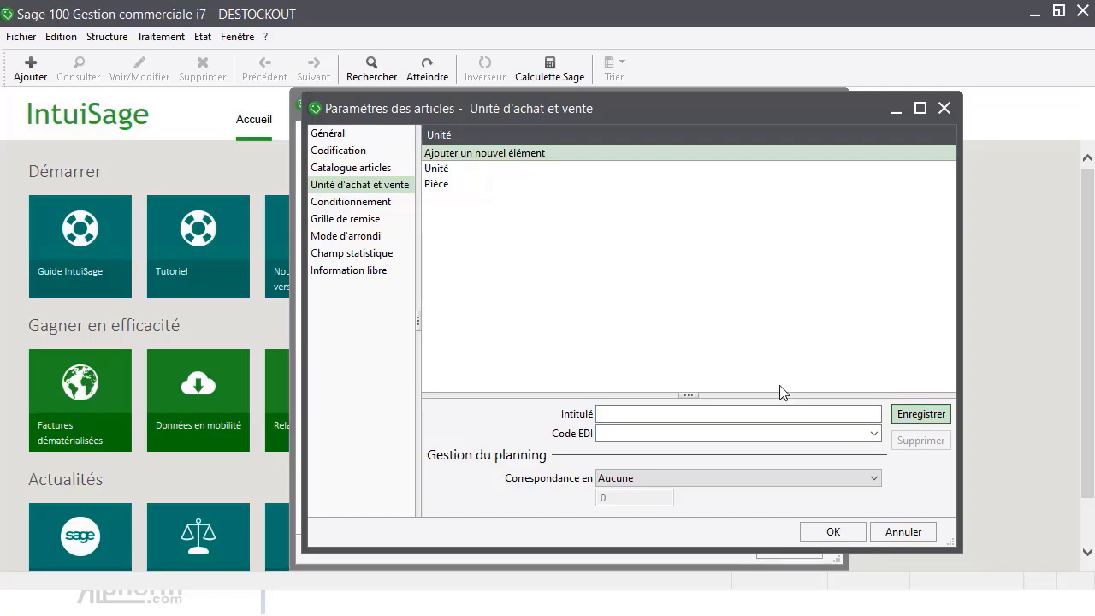
Examine the Carton packaging and its Carton de 12, Carton de 24 and Carton de 36 elements
{"action": "left_click", "coordinate": [373, 205]}
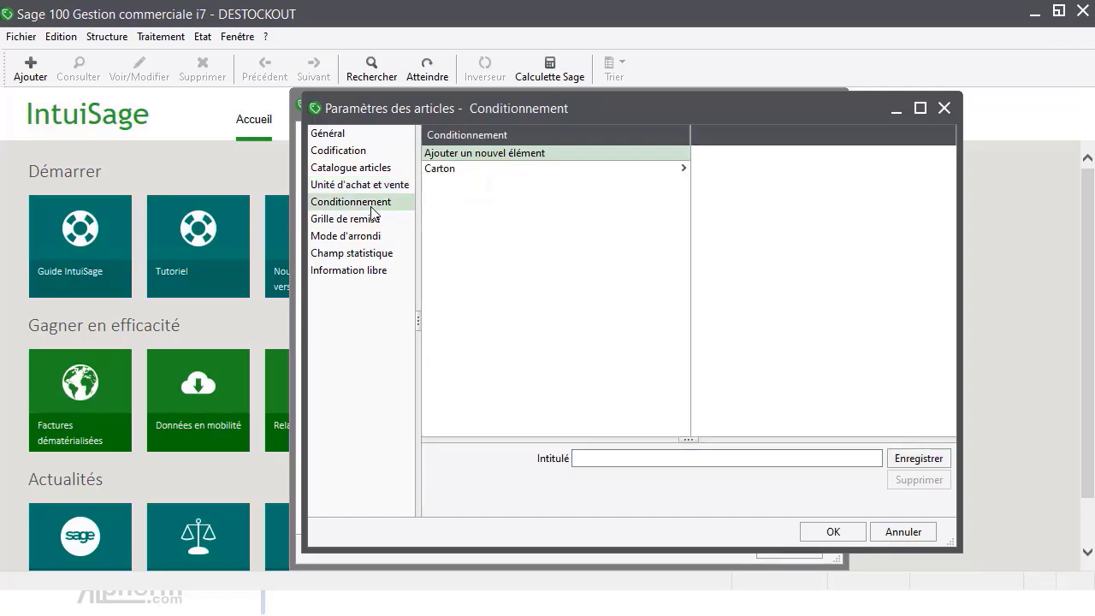
{"action": "left_click", "coordinate": [441, 168]}
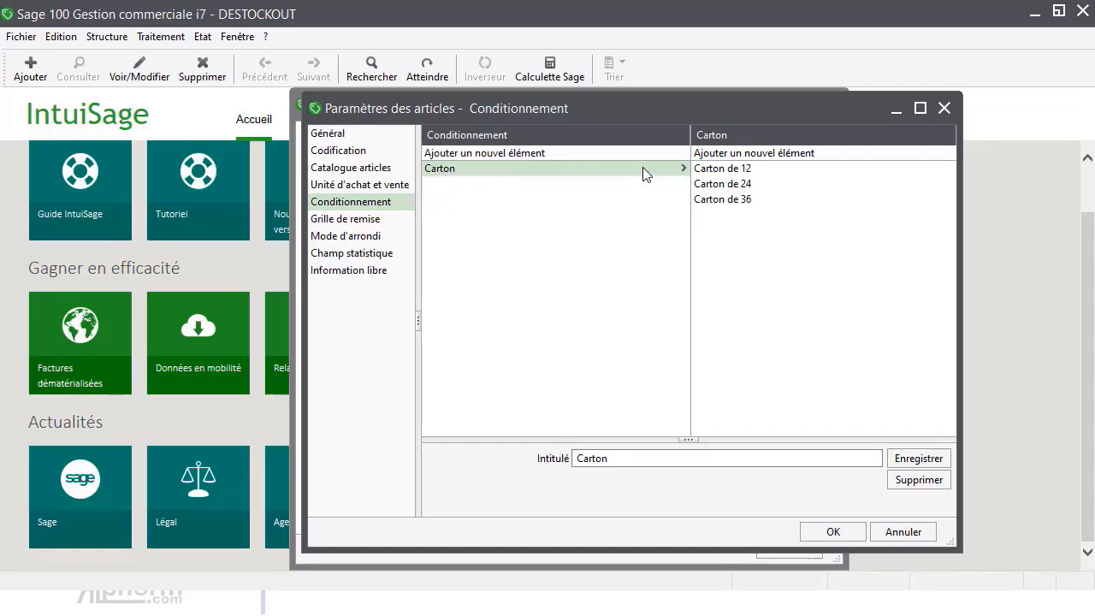
{"action": "left_click", "coordinate": [705, 172]}
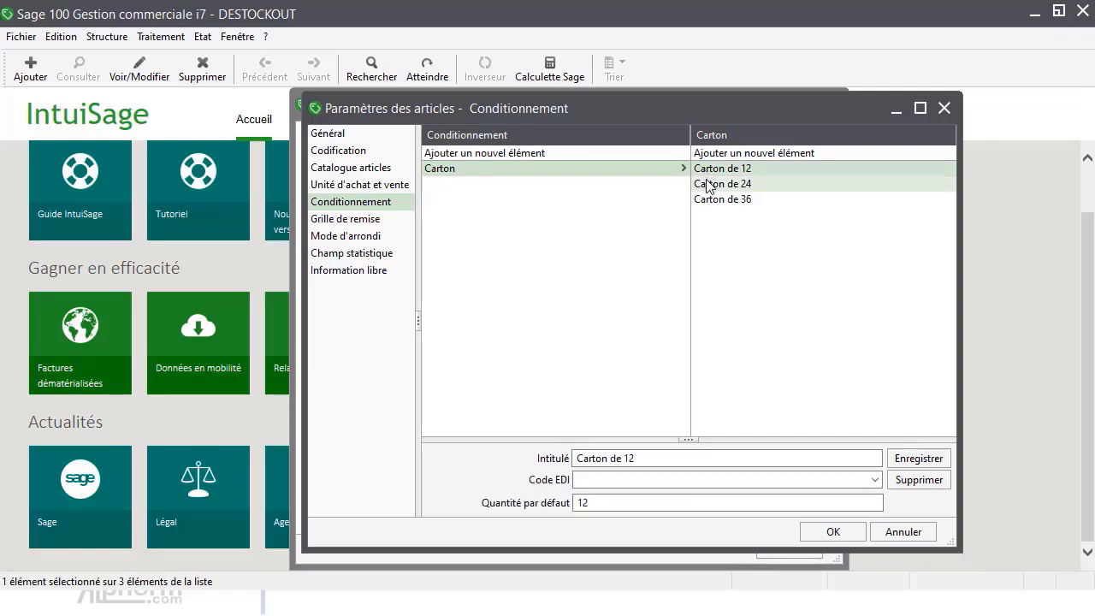
{"action": "left_click", "coordinate": [706, 184]}
{"action": "left_click", "coordinate": [707, 201]}
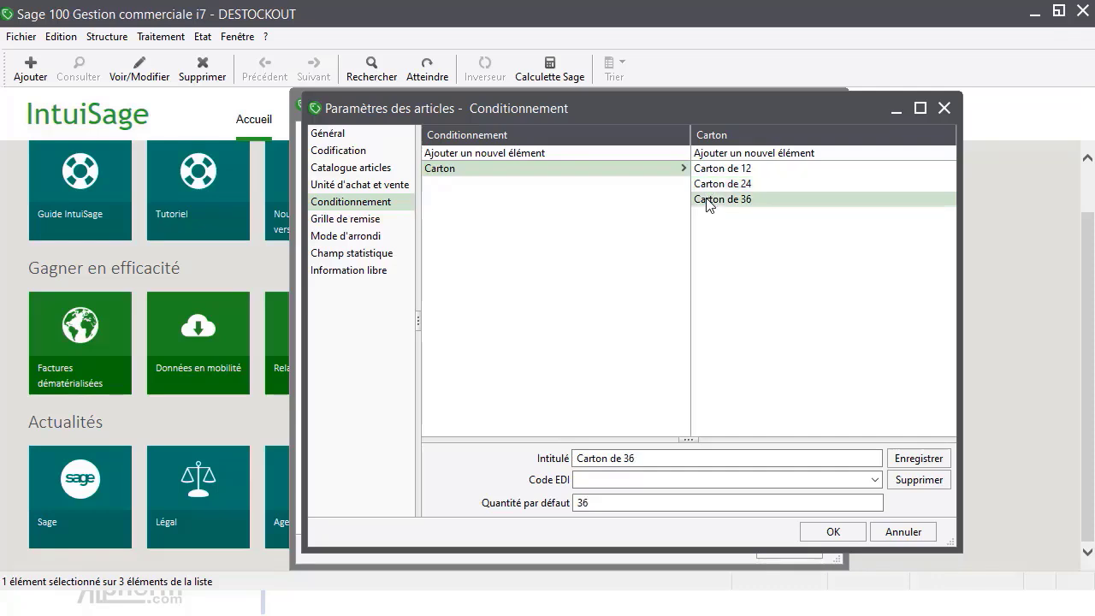
Review the remaining article settings from Grille de remise to Information libre, and validate the article parameters
{"action": "left_click", "coordinate": [345, 219]}
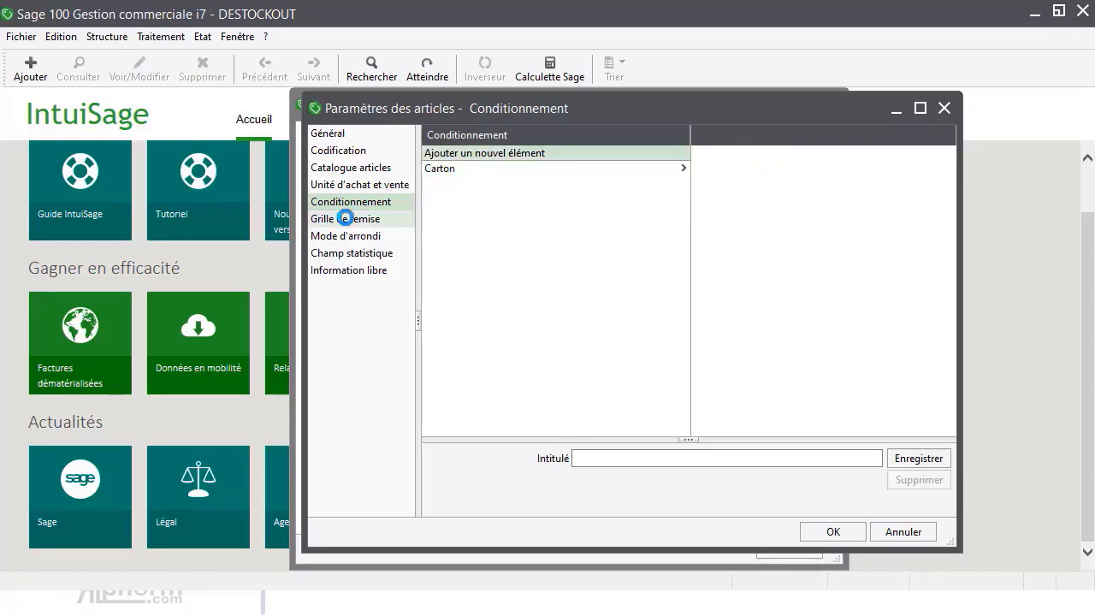
{"action": "left_click", "coordinate": [351, 236]}
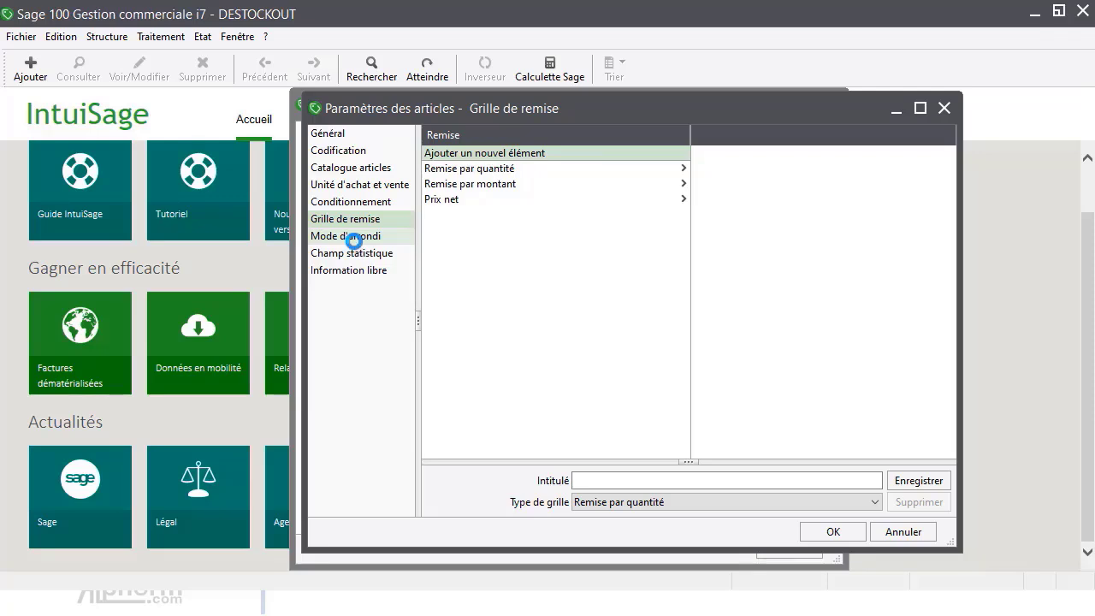
{"action": "left_click", "coordinate": [355, 254]}
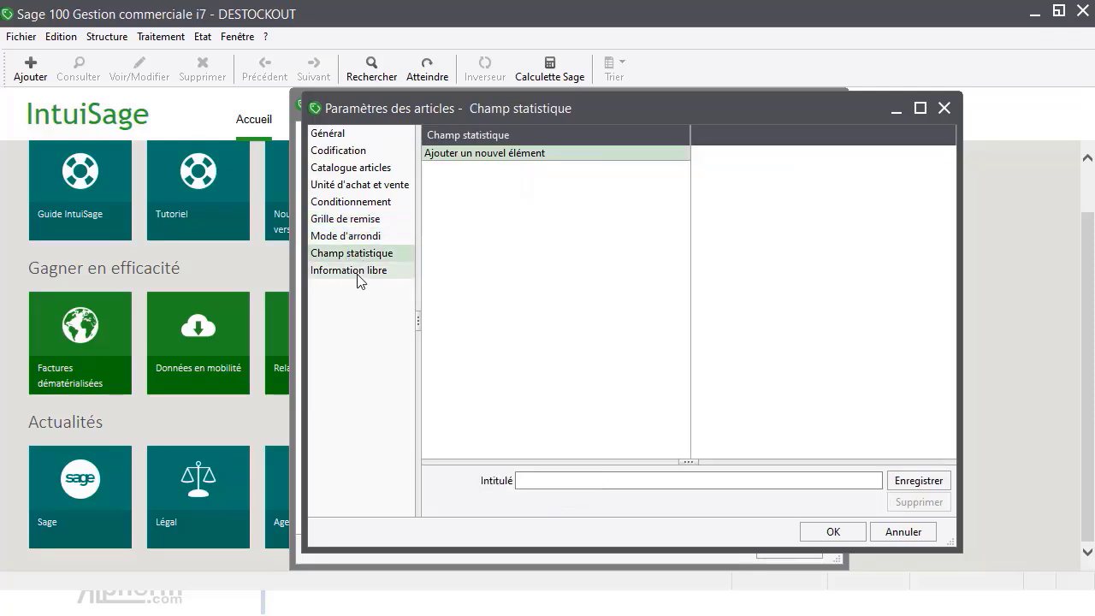
{"action": "left_click", "coordinate": [356, 272]}
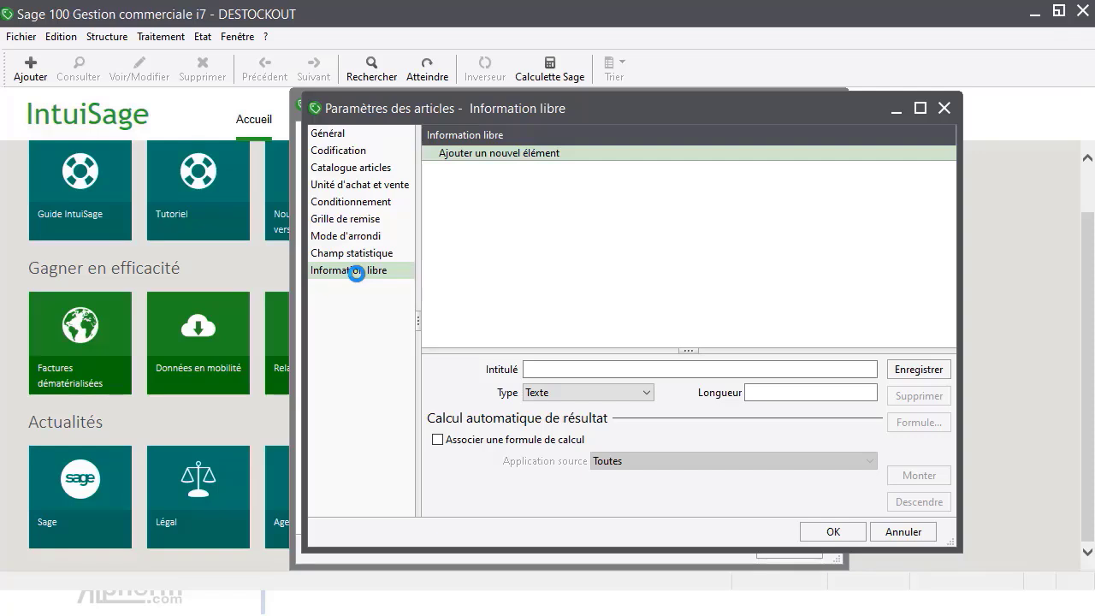
{"action": "left_click", "coordinate": [832, 532]}
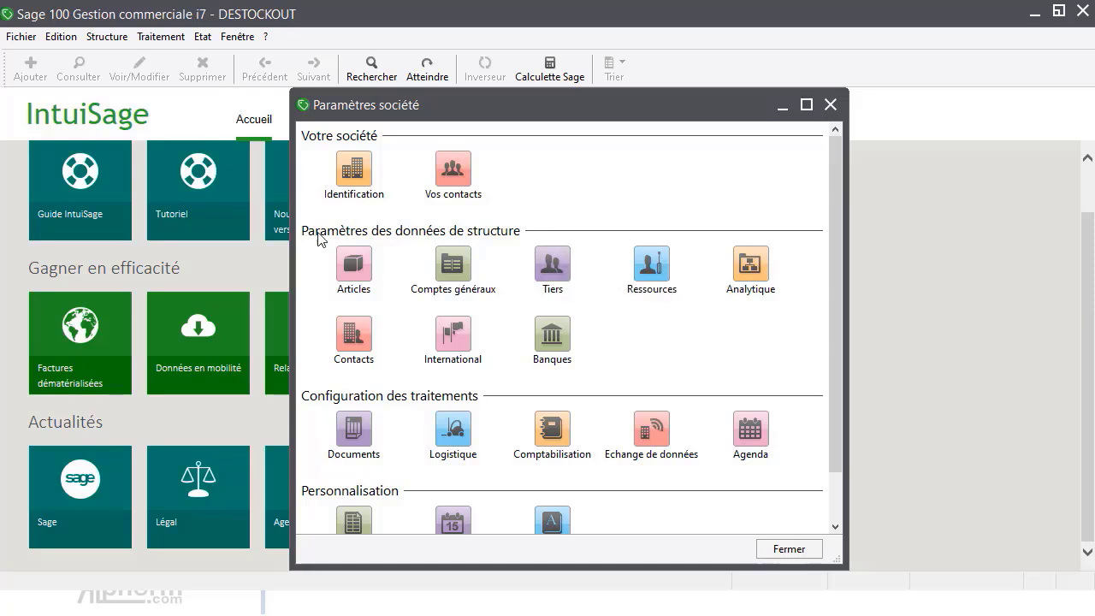
Open the third-party (Tiers) parameters and keep the Client account numbering set to Manuelle
{"action": "left_click", "coordinate": [552, 263]}
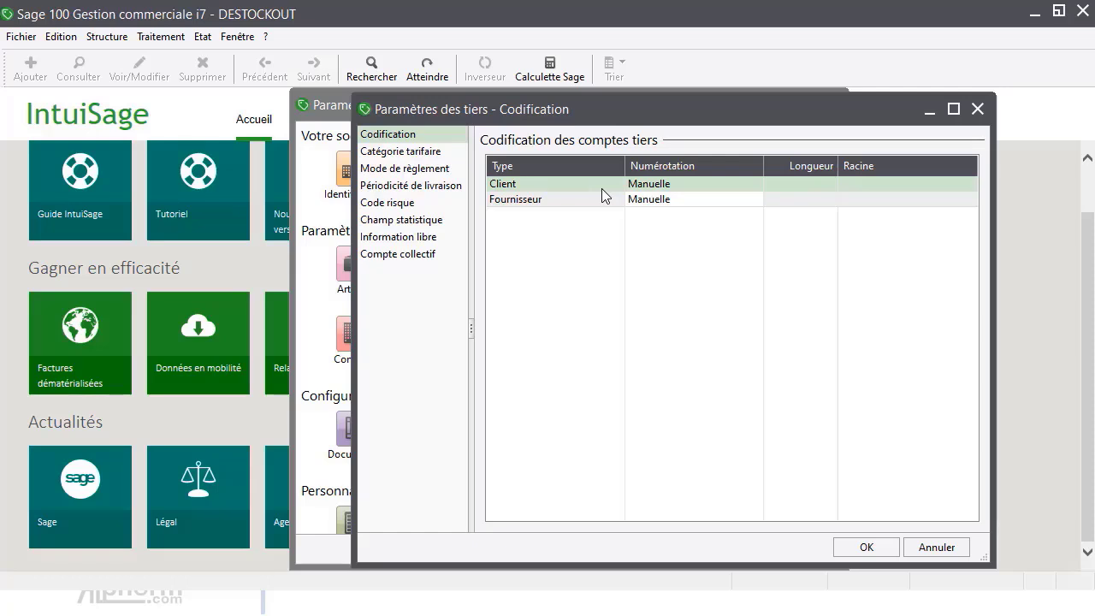
{"action": "left_click", "coordinate": [667, 185]}
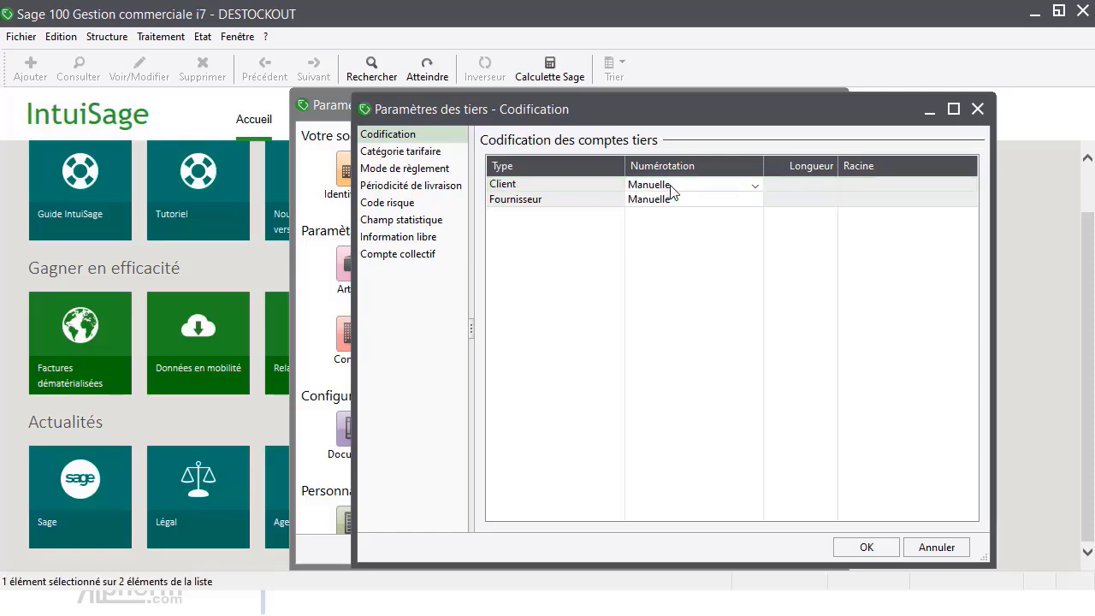
{"action": "left_click", "coordinate": [753, 184]}
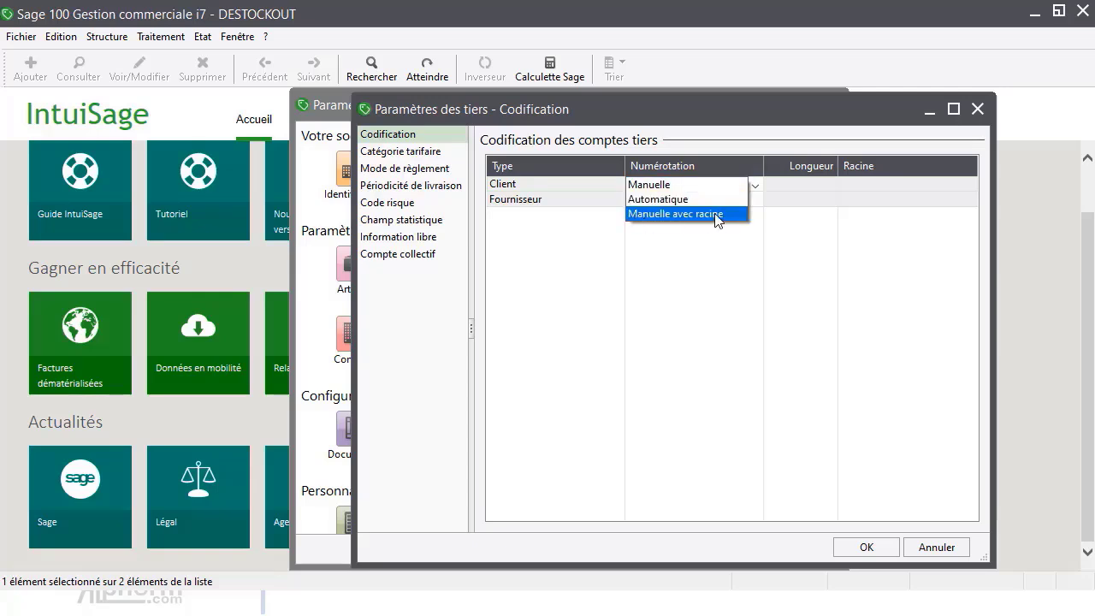
{"action": "left_click", "coordinate": [668, 187]}
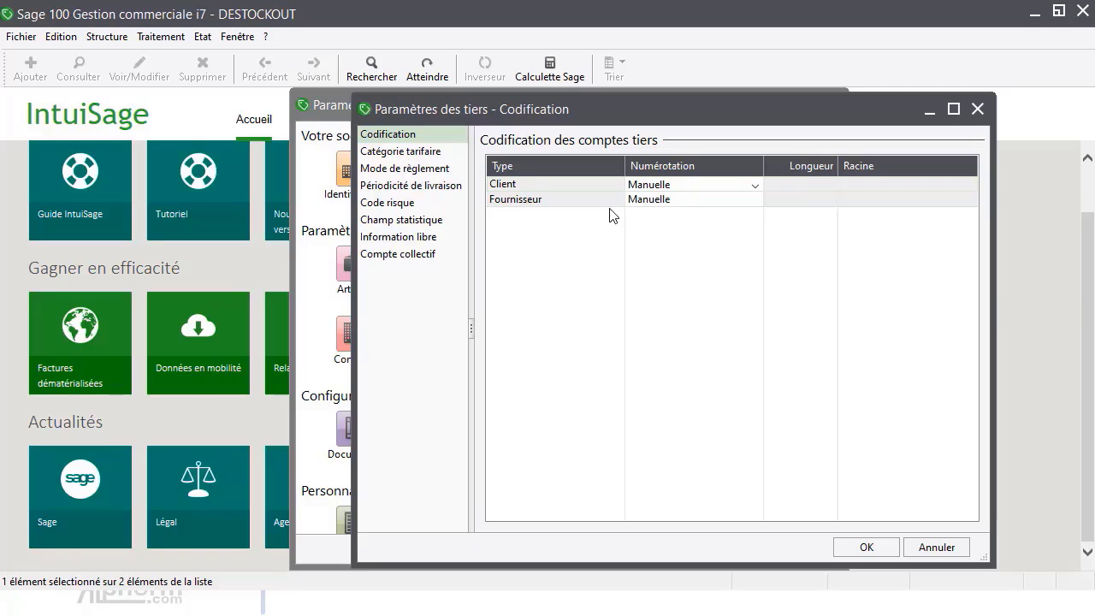
Add a tariff category titled Grossiste with the default tariff HT in the third-party parameters
{"action": "left_click", "coordinate": [421, 154]}
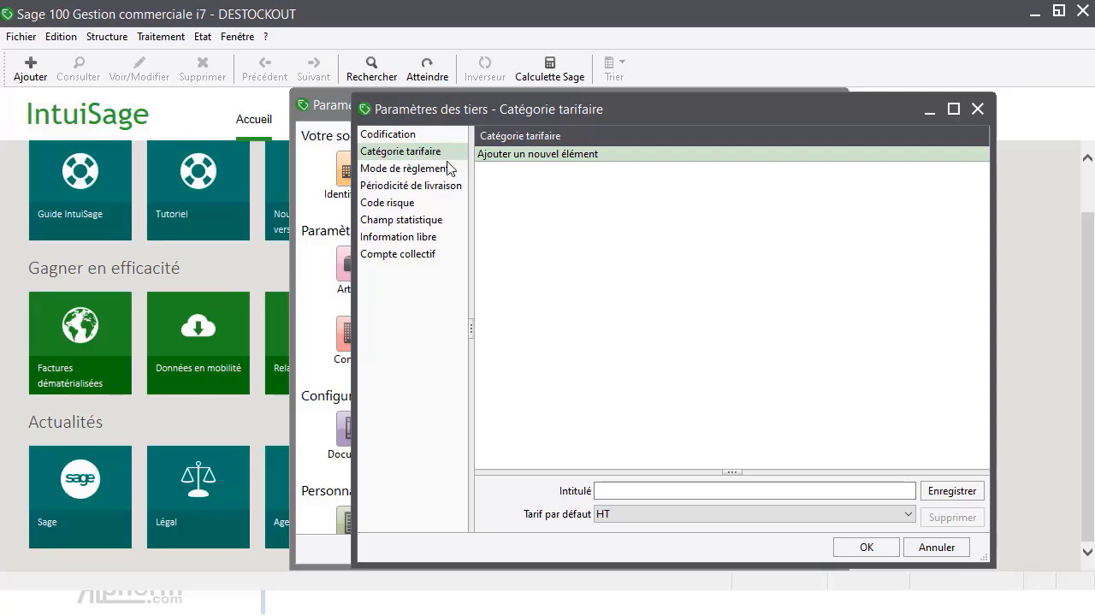
{"action": "left_click", "coordinate": [630, 490]}
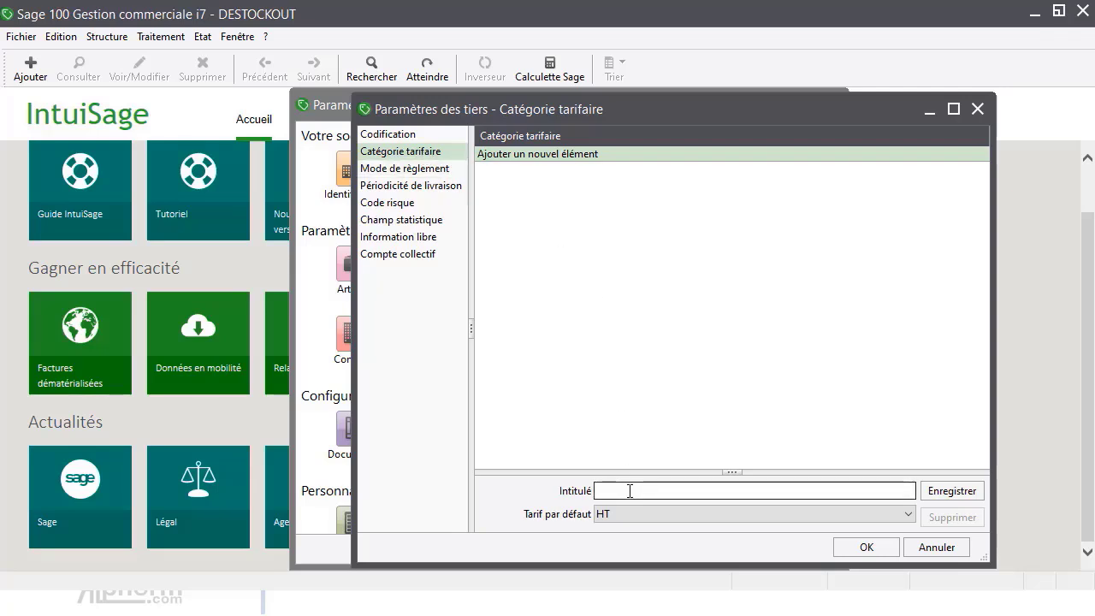
{"action": "left_click", "coordinate": [551, 158]}
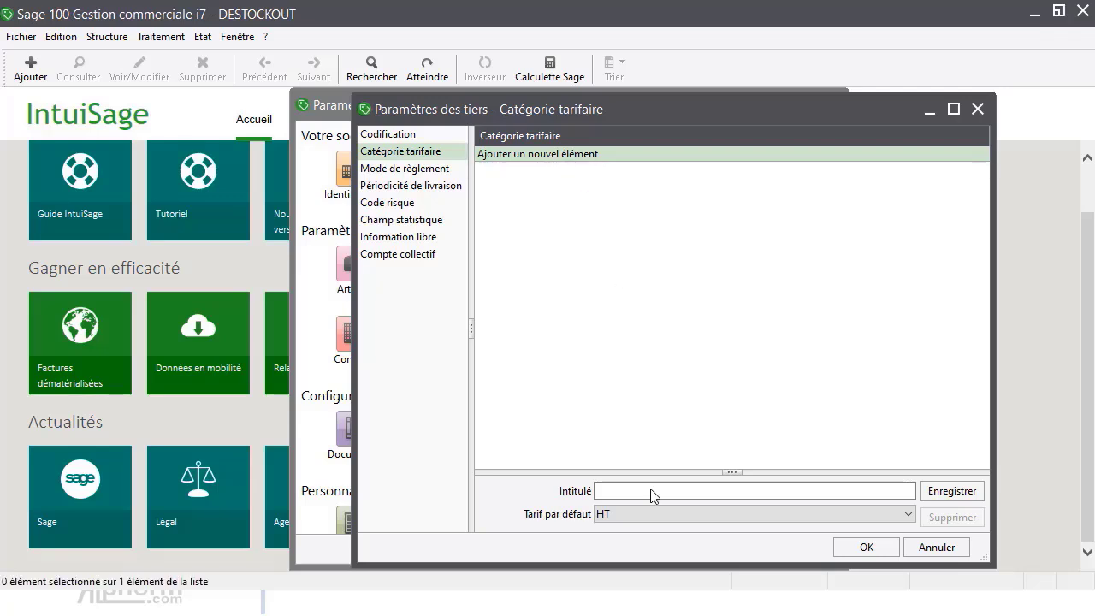
{"action": "left_click", "coordinate": [604, 490]}
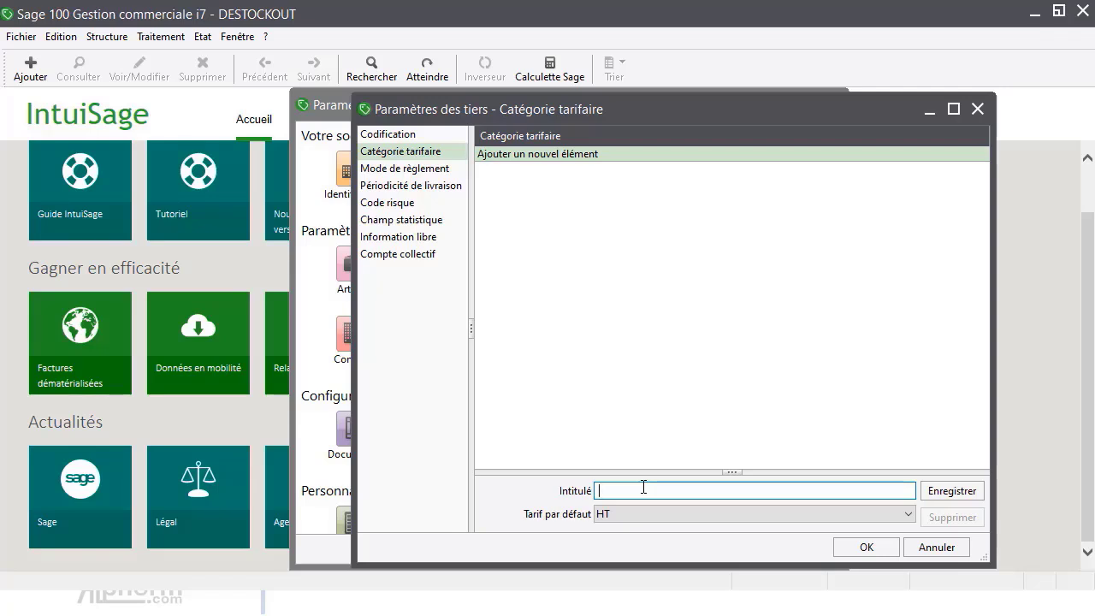
{"action": "type", "text": "Grossite"}
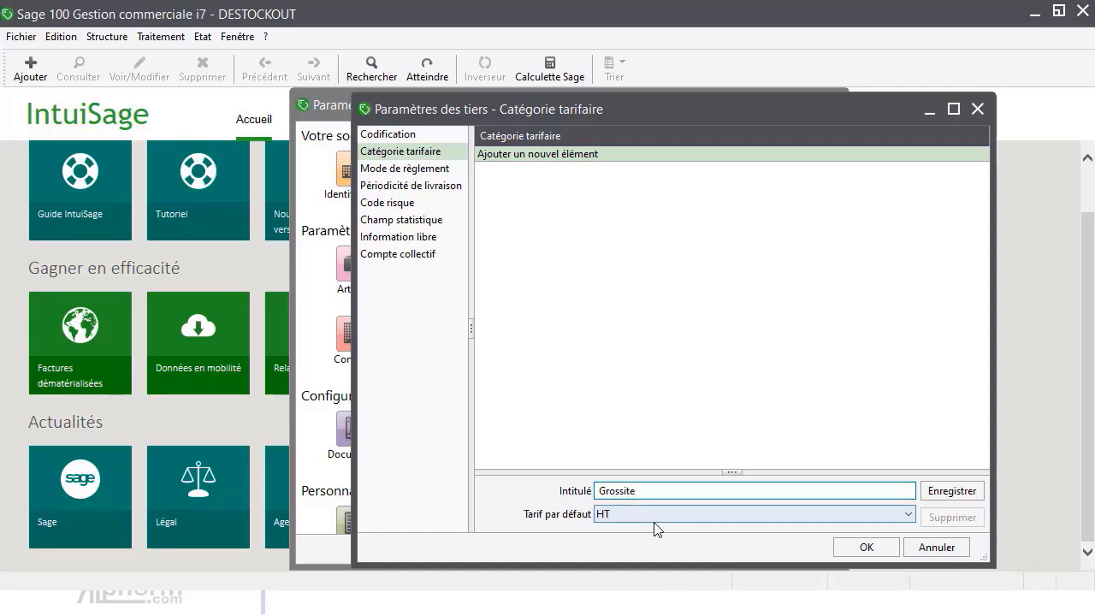
{"action": "left_click", "coordinate": [655, 523]}
{"action": "left_click", "coordinate": [656, 522]}
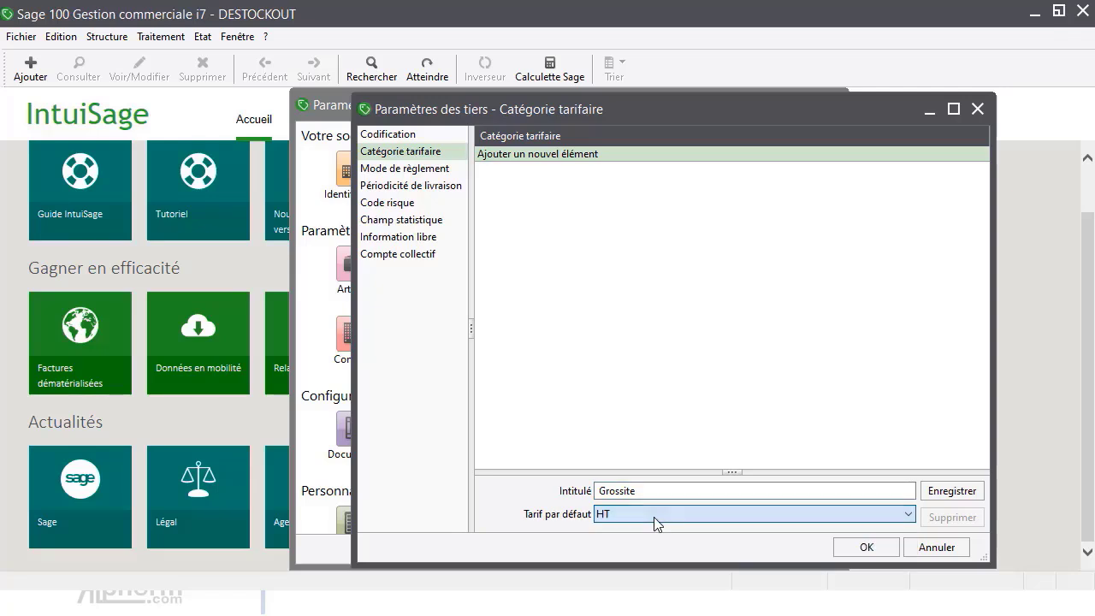
{"action": "left_click", "coordinate": [628, 491]}
{"action": "type", "text": "s"}
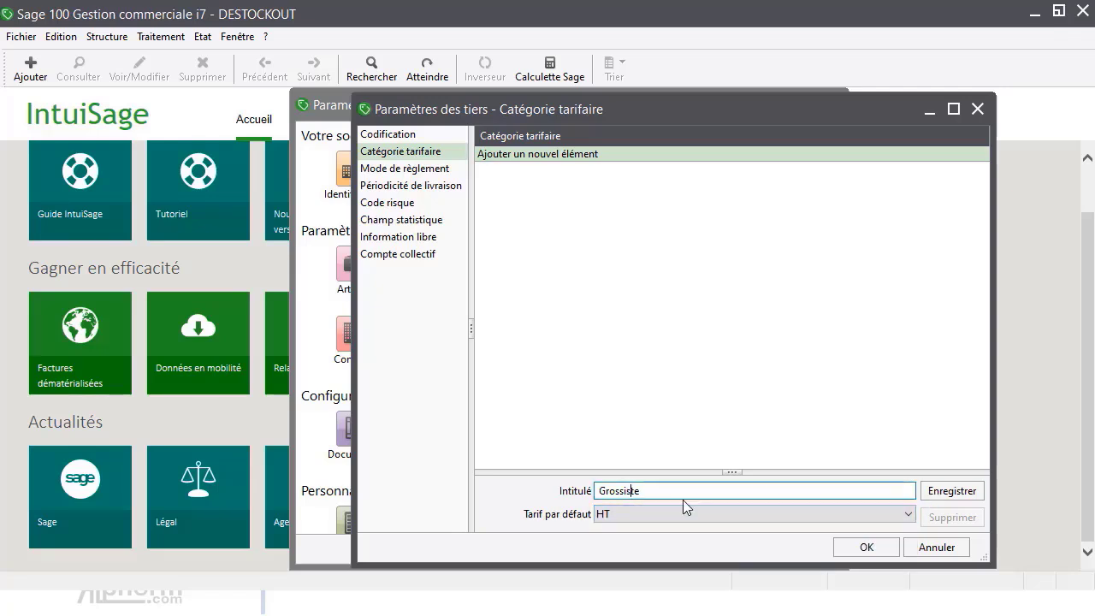
{"action": "left_click", "coordinate": [949, 492]}
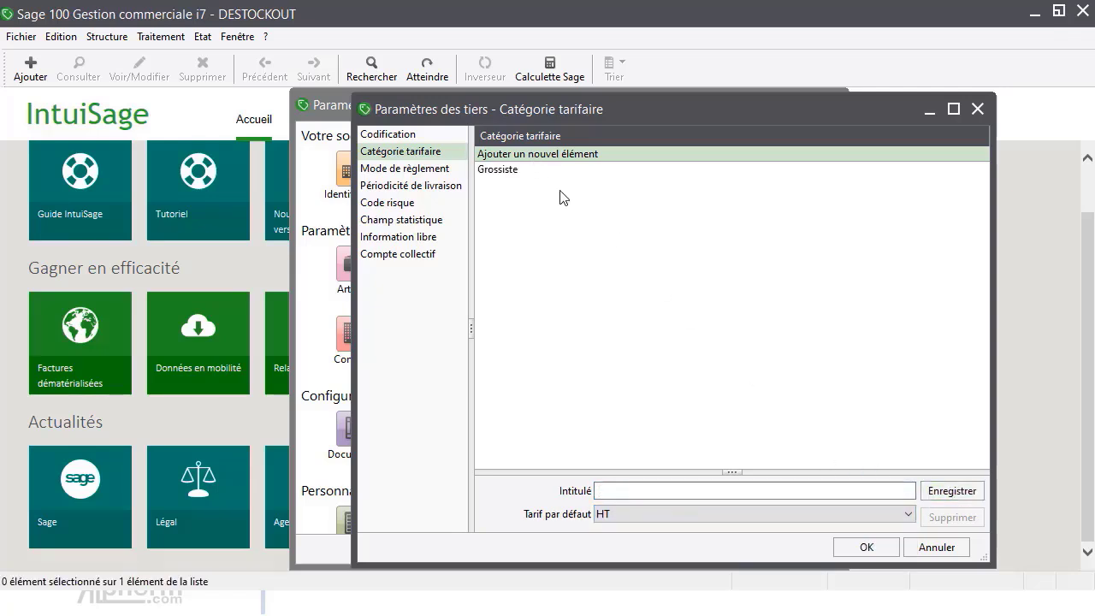
Add a second tariff category titled Distributeur with the default tariff HT
{"action": "left_click", "coordinate": [628, 491]}
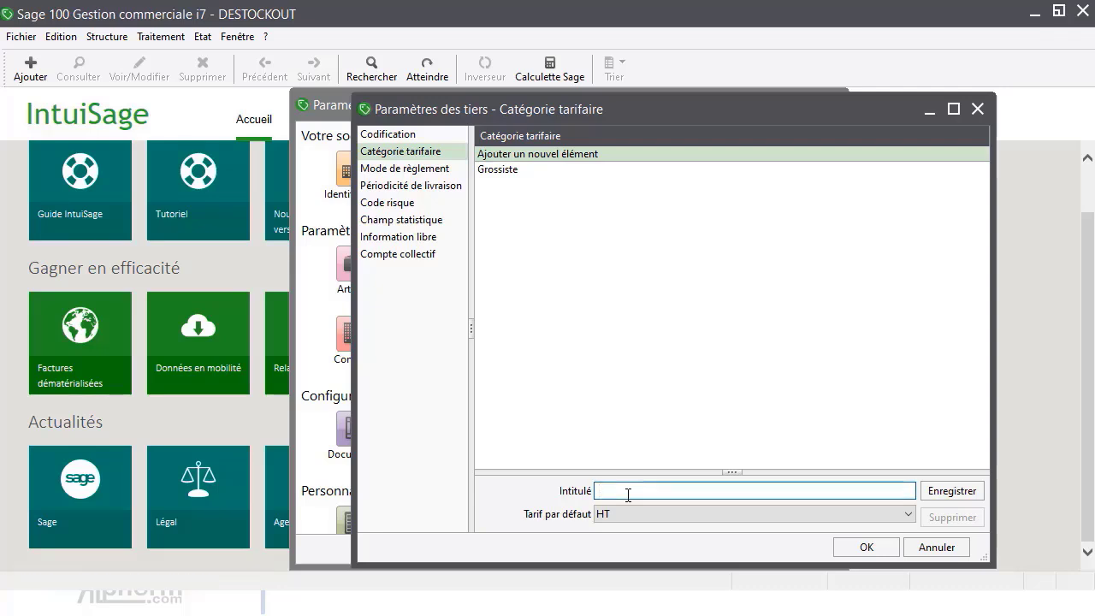
{"action": "type", "text": "Distribute"}
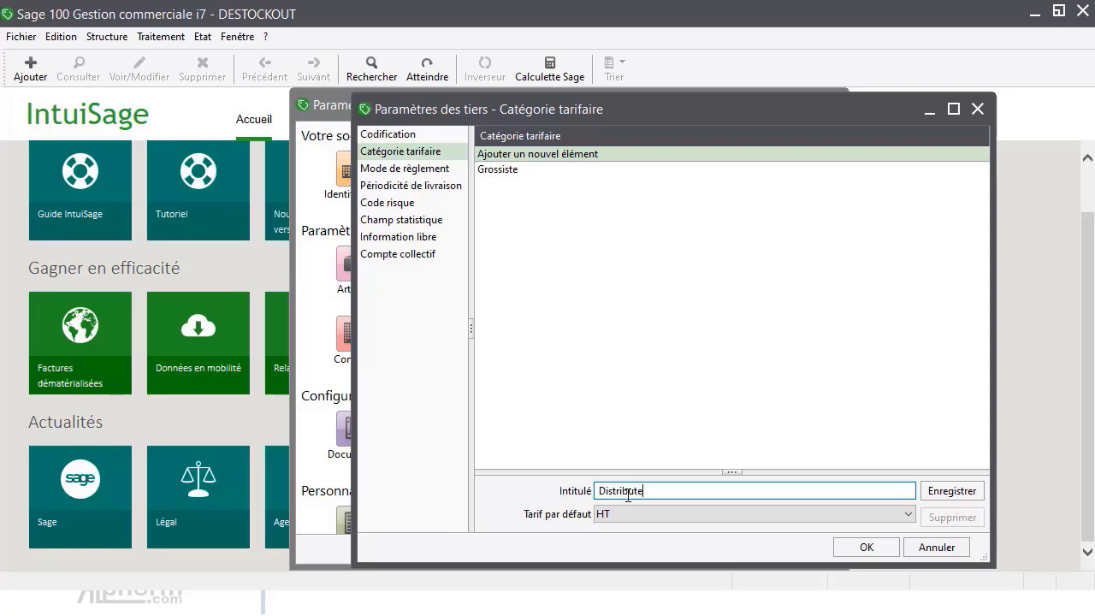
{"action": "type", "text": "ur"}
{"action": "left_click", "coordinate": [690, 517]}
{"action": "left_click", "coordinate": [690, 520]}
{"action": "left_click", "coordinate": [926, 494]}
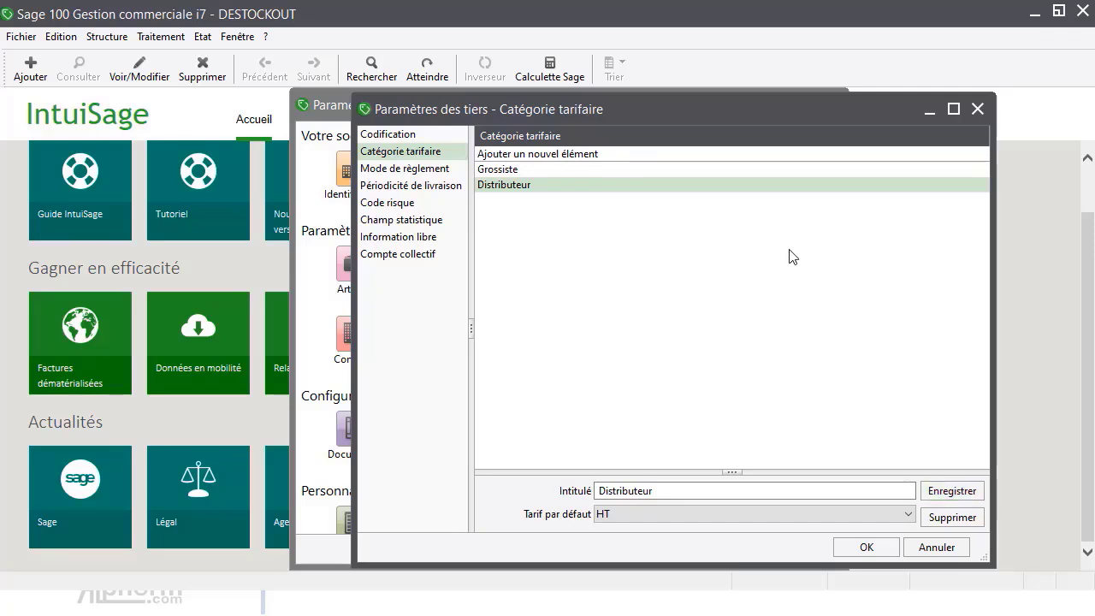
Add a payment method (Mode de règlement) titled Cheque with the payment type Chèque
{"action": "left_click", "coordinate": [390, 170]}
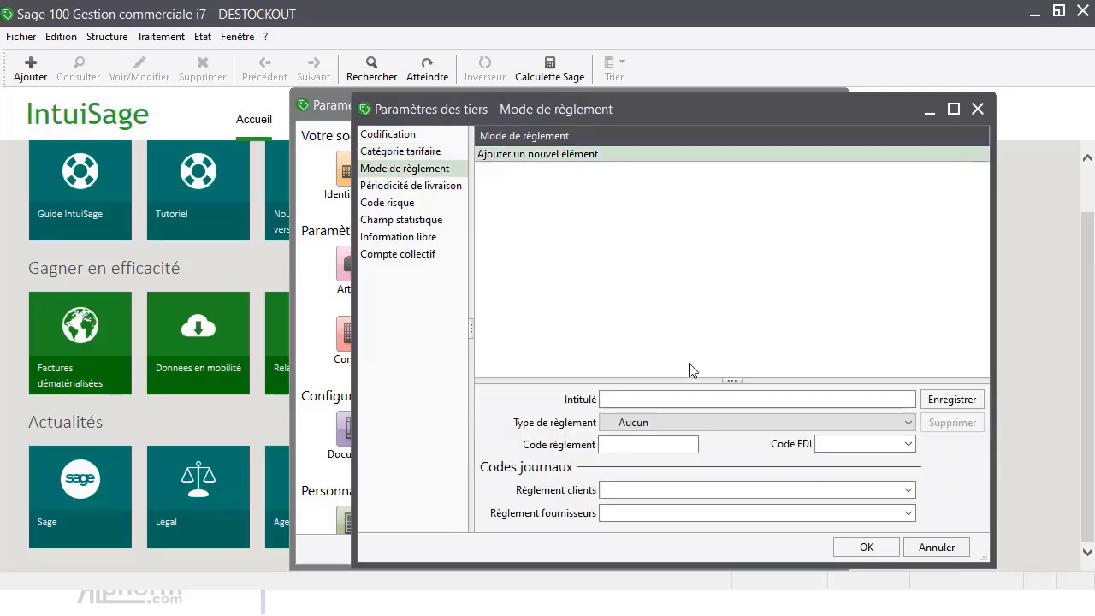
{"action": "left_click", "coordinate": [741, 421]}
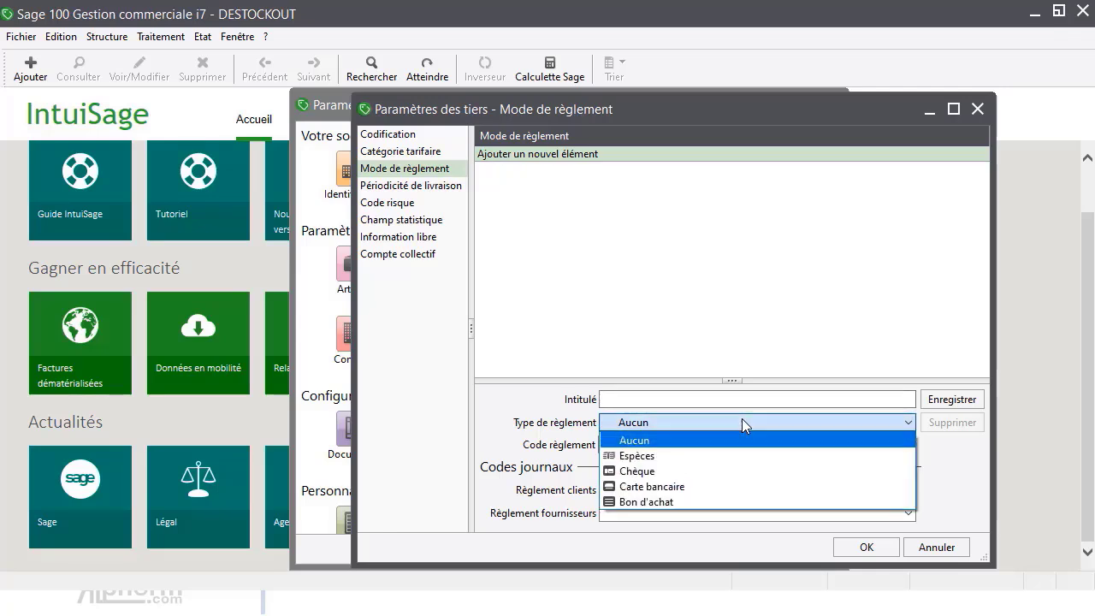
{"action": "left_click", "coordinate": [660, 393]}
{"action": "left_click", "coordinate": [660, 394]}
{"action": "type", "text": "Ch"}
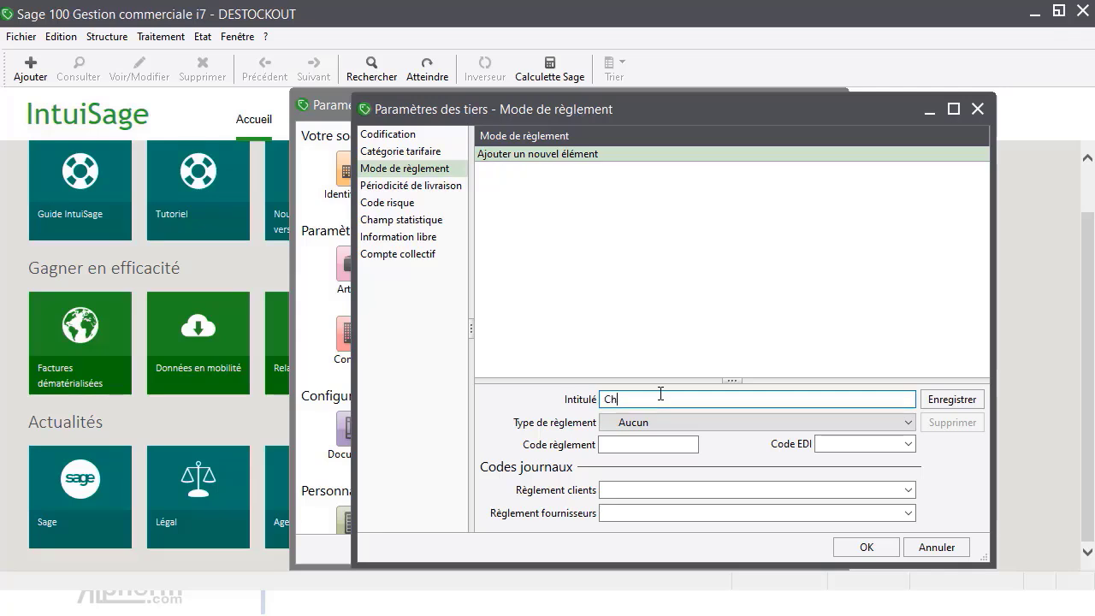
{"action": "type", "text": "eque"}
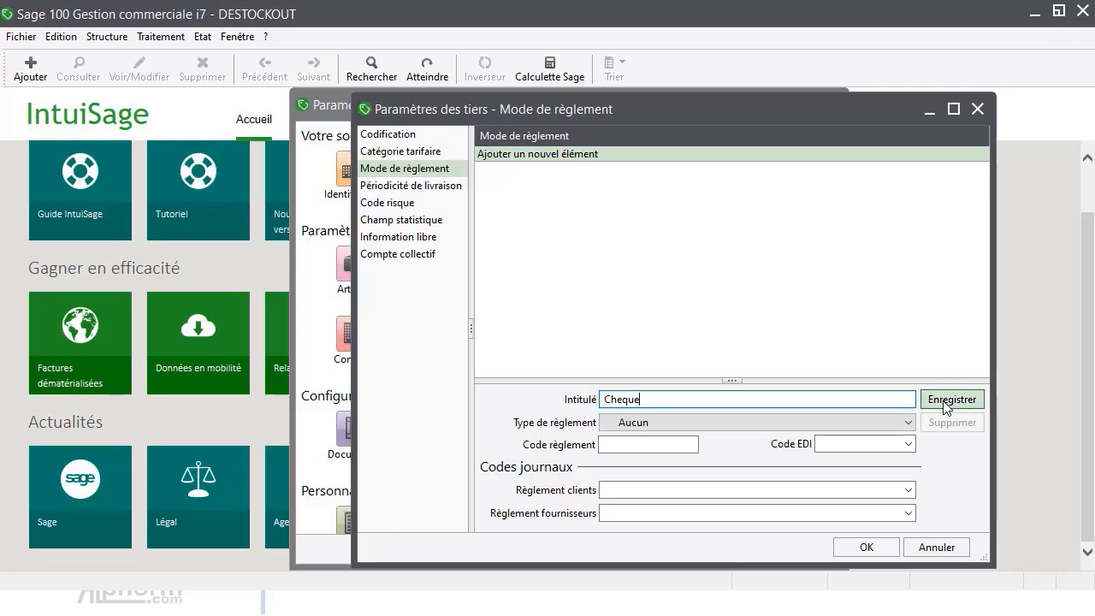
{"action": "left_click", "coordinate": [661, 422]}
{"action": "left_click", "coordinate": [658, 473]}
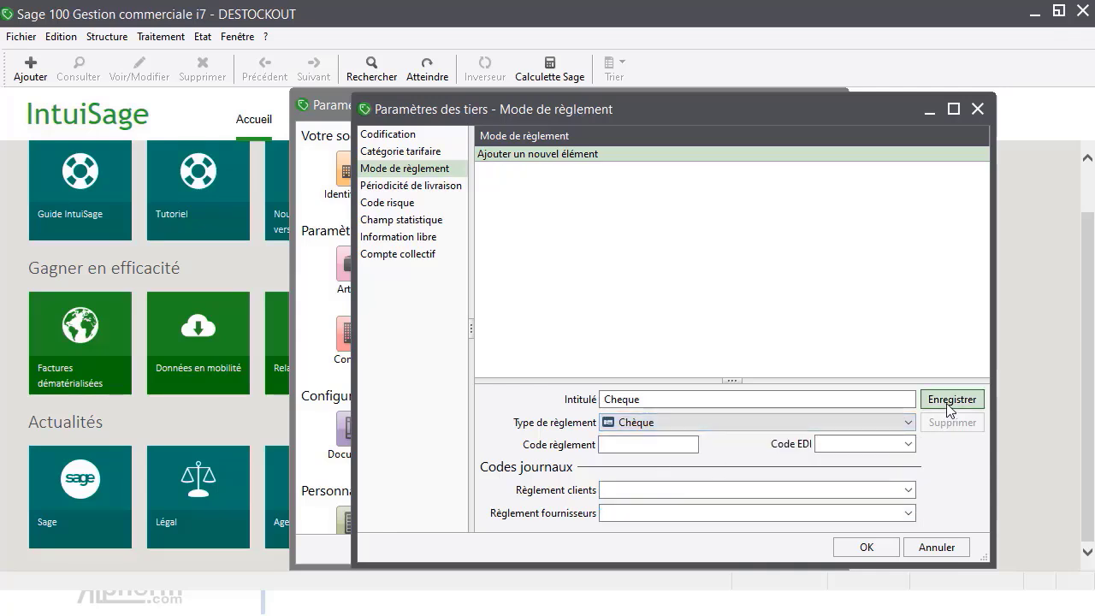
{"action": "left_click", "coordinate": [949, 399]}
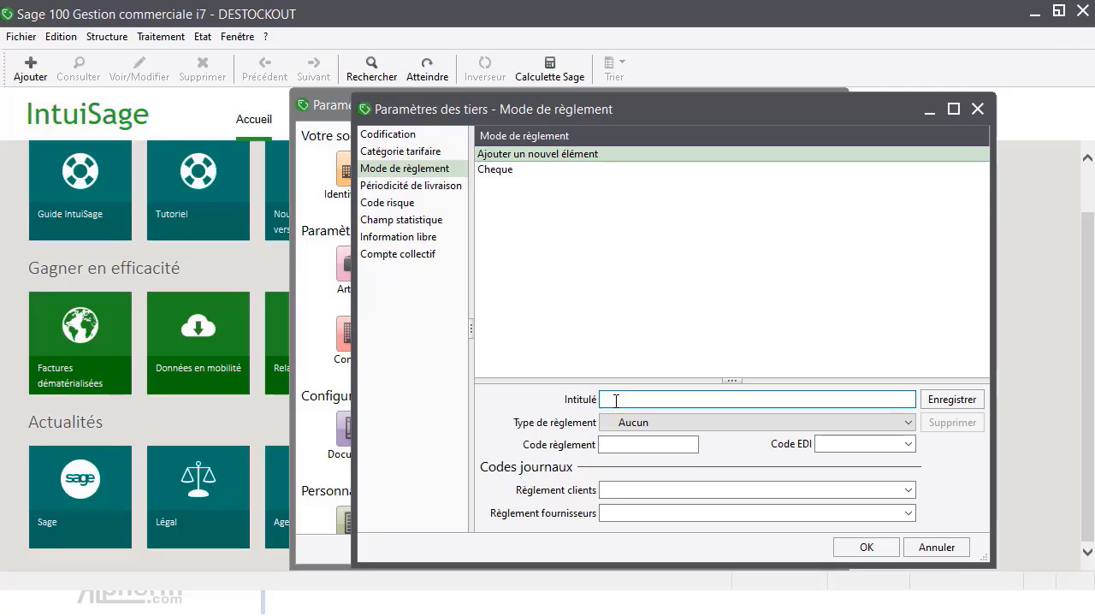
Add a payment method titled Espece with the payment type Espèces
{"action": "type", "text": "Espese"}
{"action": "key", "text": "BackSpace"}
{"action": "key", "text": "BackSpace"}
{"action": "type", "text": "ce"}
{"action": "left_click", "coordinate": [678, 423]}
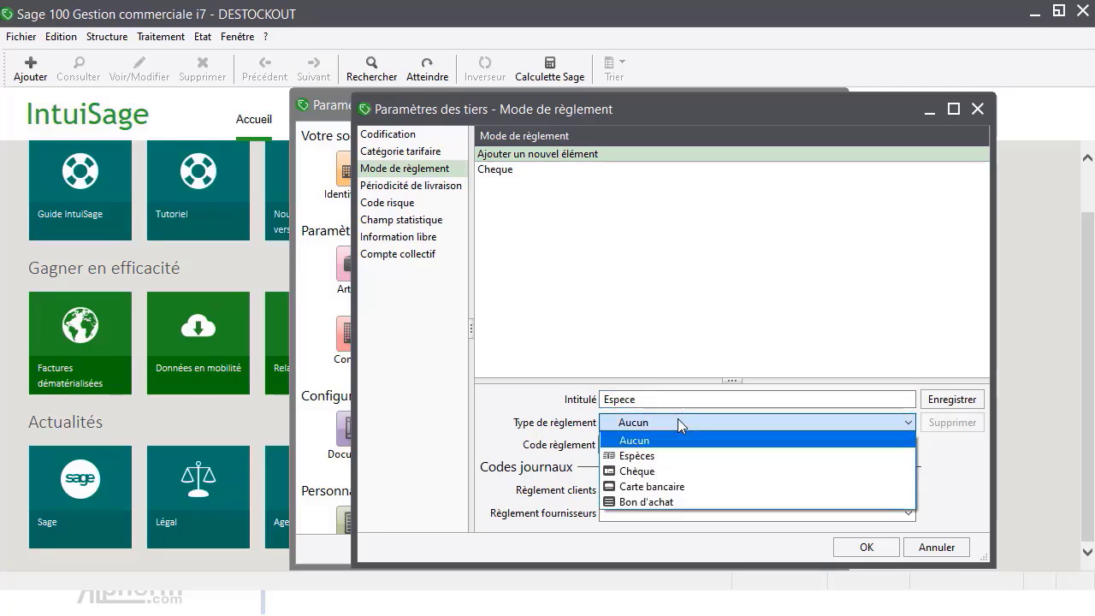
{"action": "left_click", "coordinate": [677, 453]}
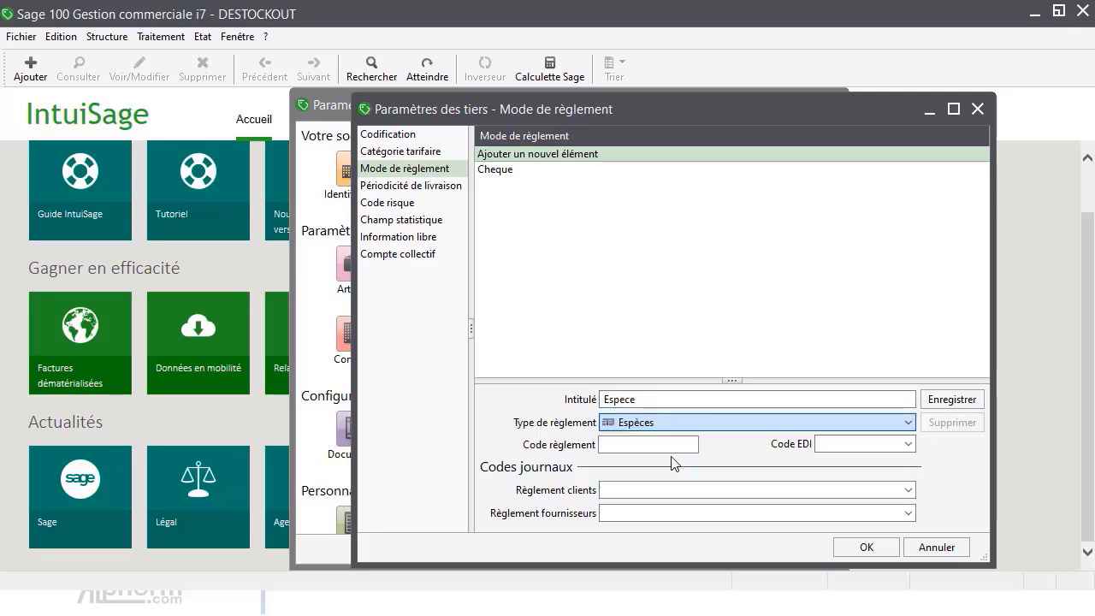
{"action": "left_click", "coordinate": [951, 399]}
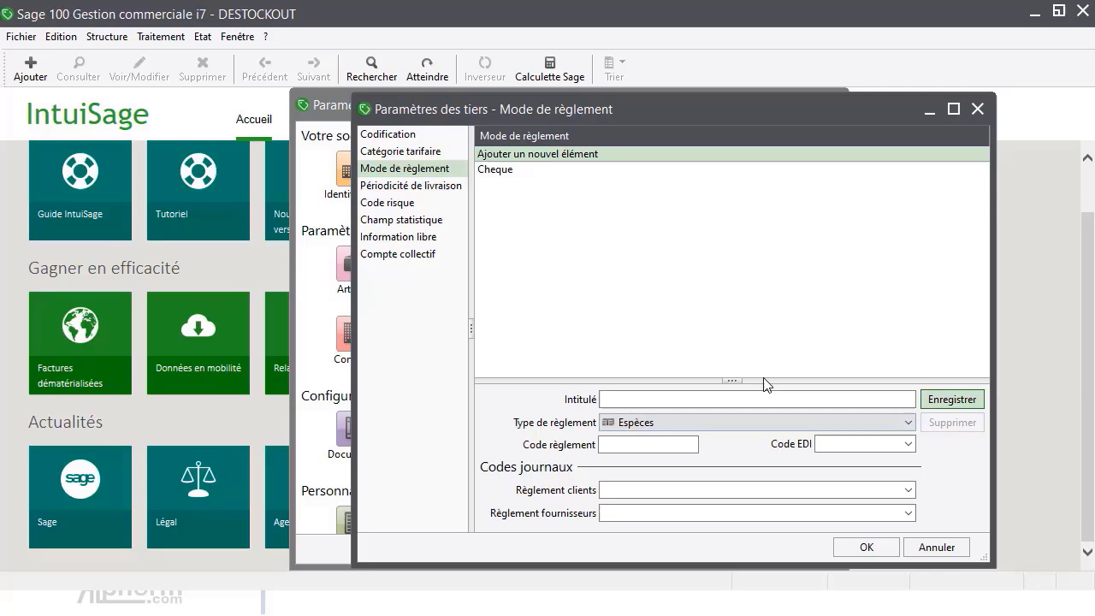
Add a delivery periodicity (Périodicité de livraison) titled Semaine
{"action": "left_click", "coordinate": [416, 187]}
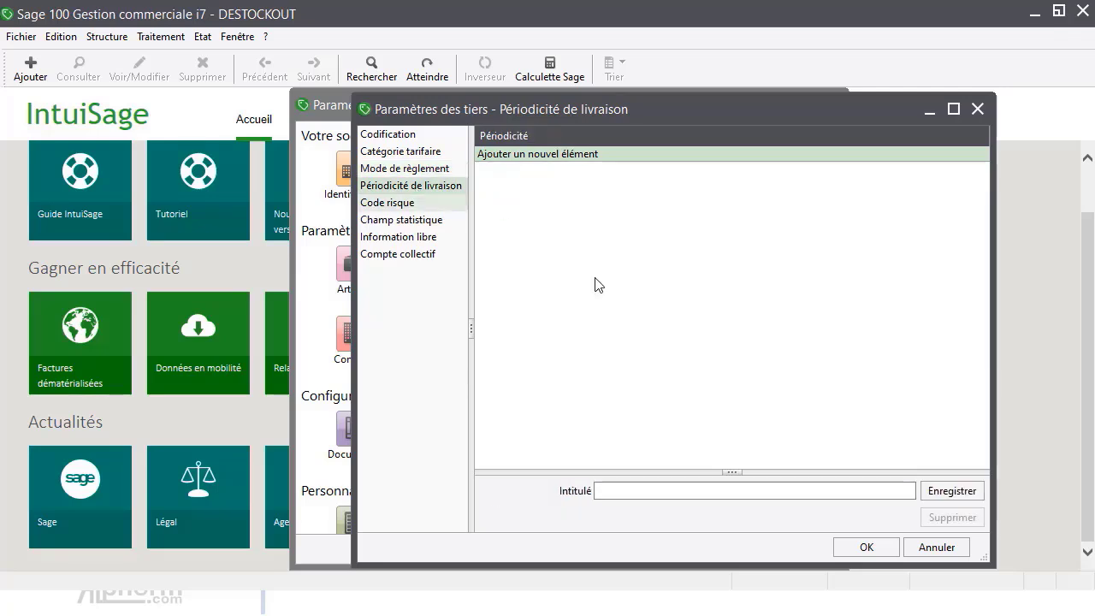
{"action": "left_click", "coordinate": [619, 489]}
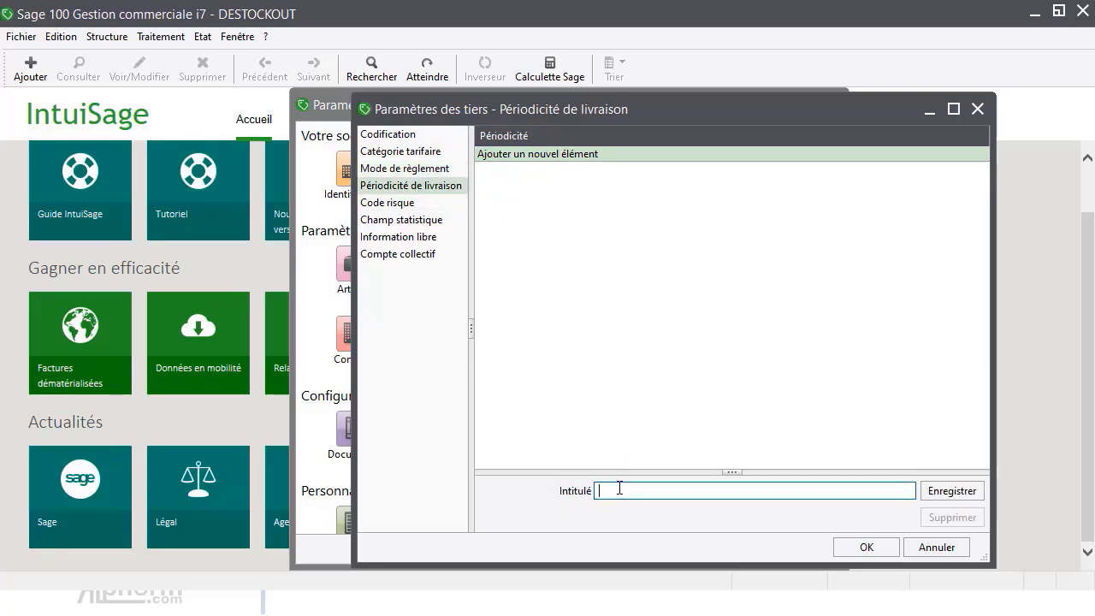
{"action": "type", "text": "Semaine"}
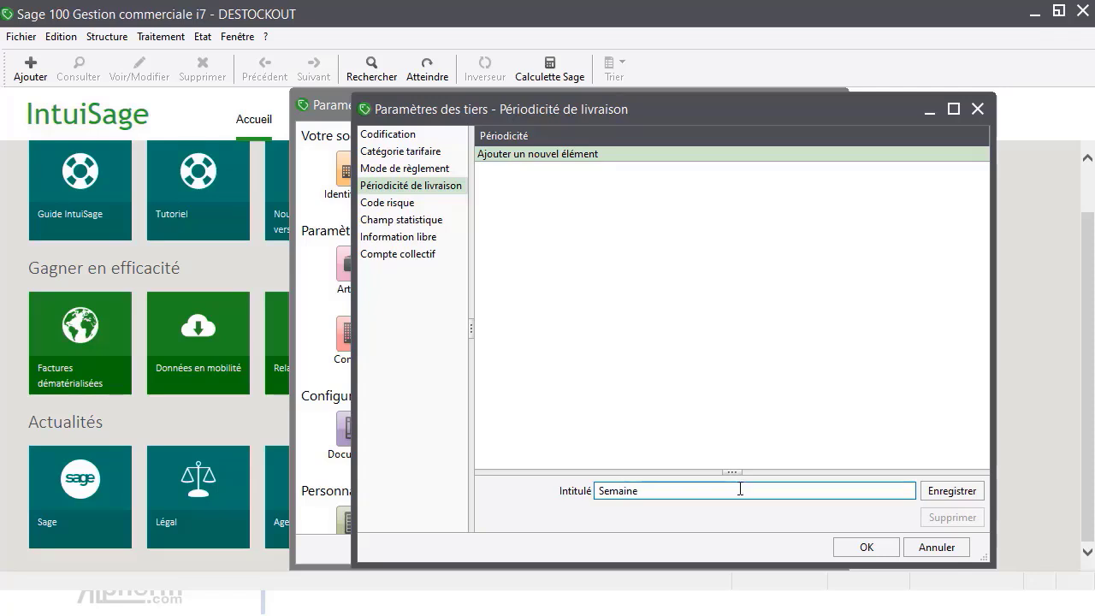
{"action": "key", "text": "Return"}
Add two more delivery periodicities titled 15 jours and Mois
{"action": "type", "text": "!%"}
{"action": "key", "text": "BackSpace"}
{"action": "key", "text": "BackSpace"}
{"action": "type", "text": "15 jou"}
{"action": "key", "text": "Return"}
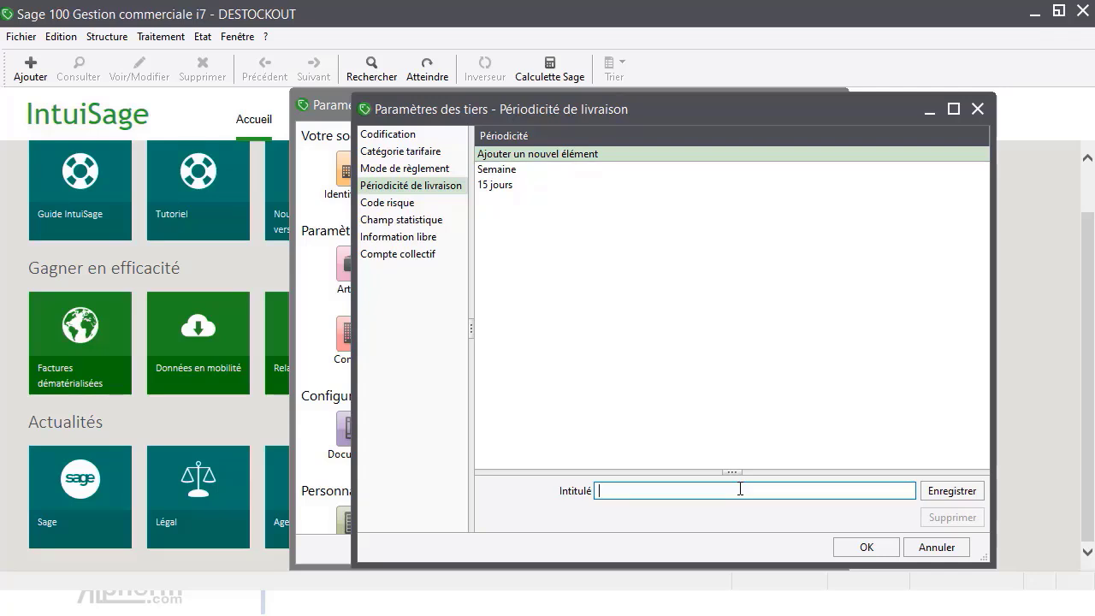
{"action": "type", "text": "Mois"}
{"action": "key", "text": "Return"}
Review the remaining third-party settings from Code risque to Compte collectif, and validate the third-party parameters
{"action": "left_click", "coordinate": [398, 202]}
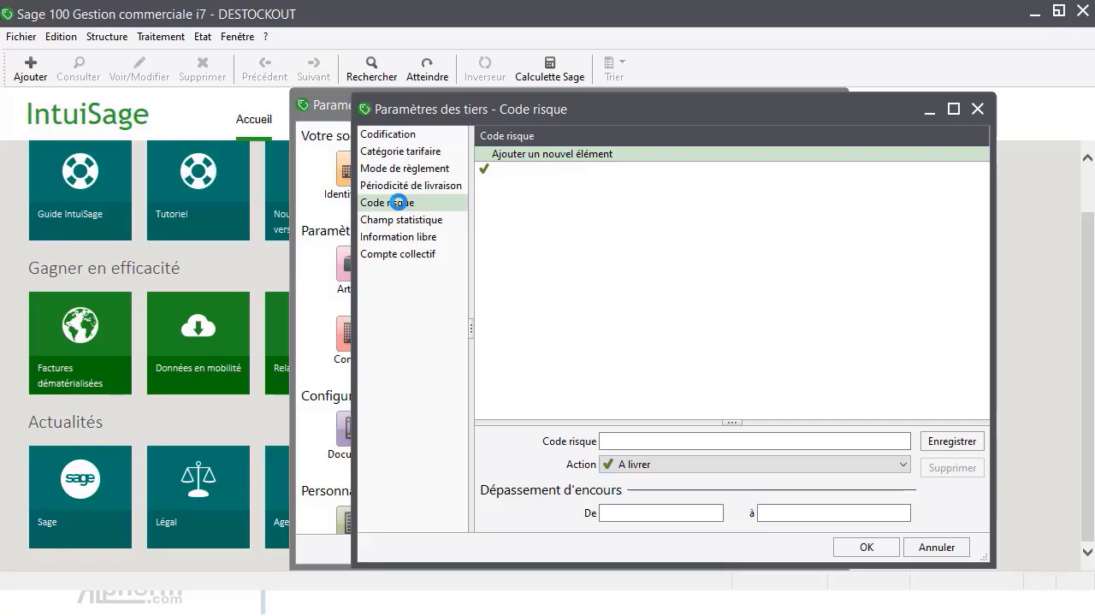
{"action": "left_click", "coordinate": [406, 221]}
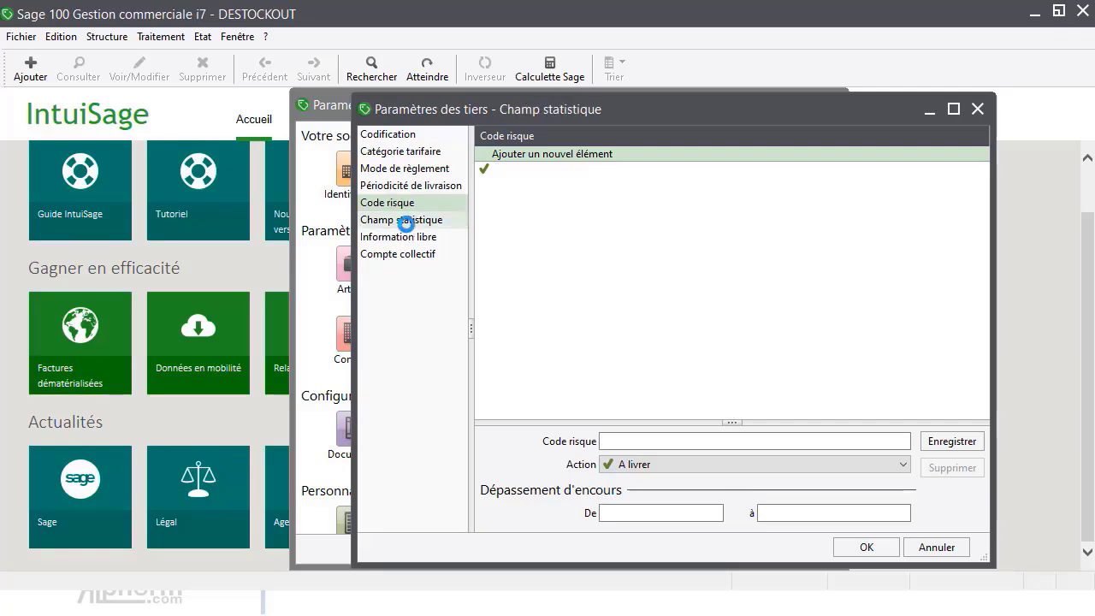
{"action": "left_click", "coordinate": [398, 237]}
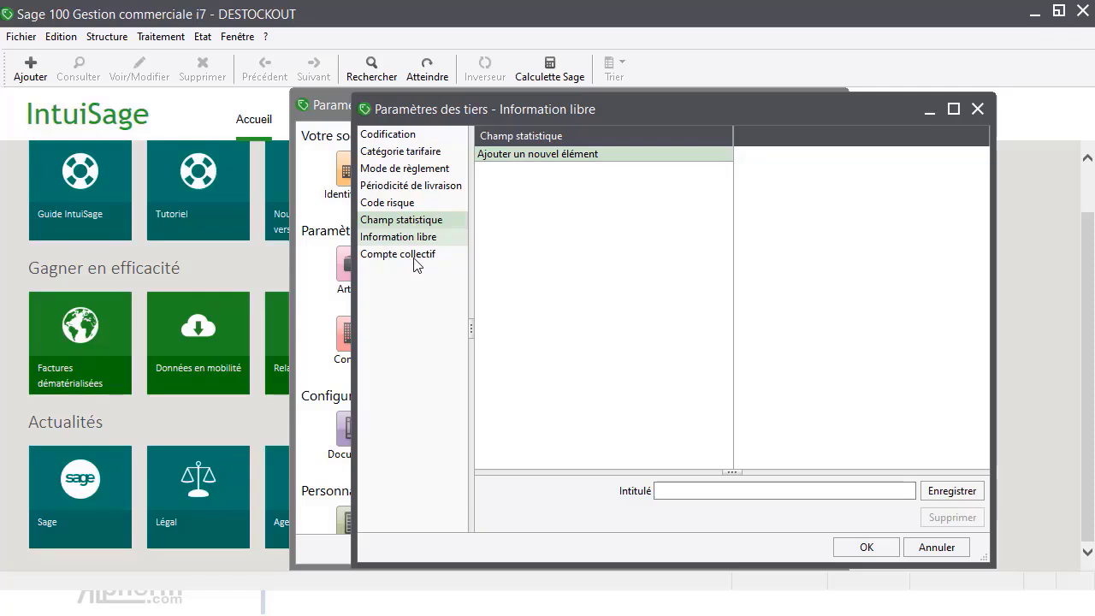
{"action": "left_click", "coordinate": [413, 254]}
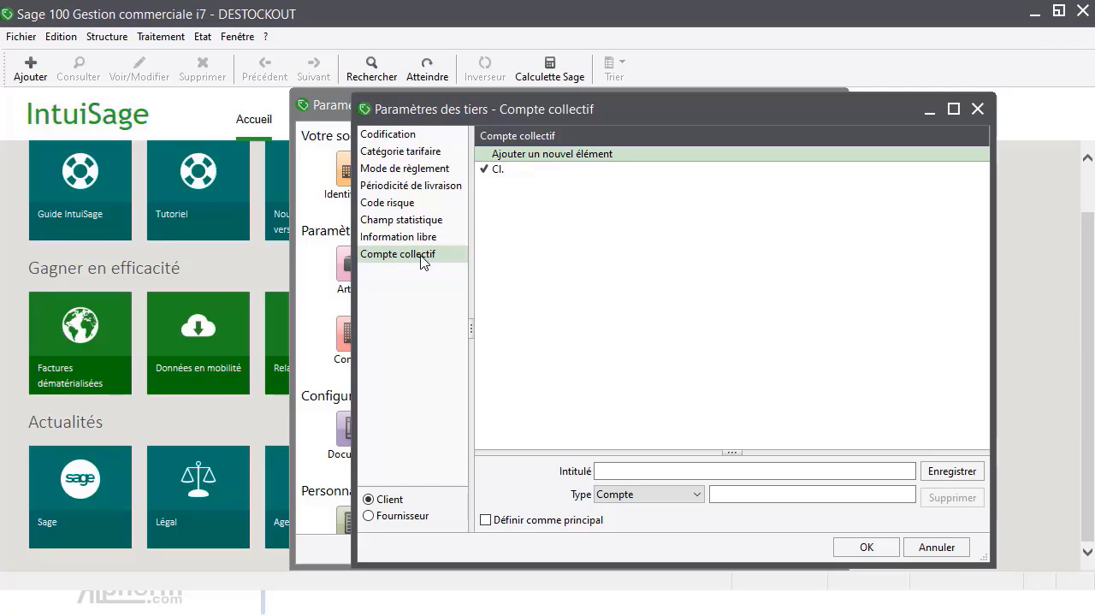
{"action": "left_click", "coordinate": [866, 546]}
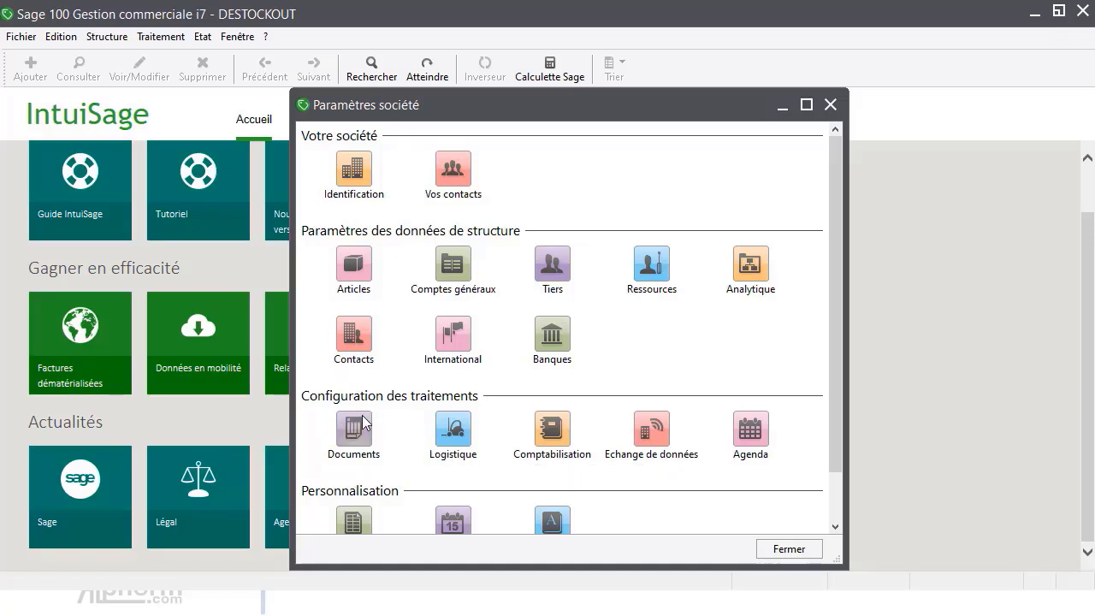
Open the logistics (Logistique) parameters and keep the stock unavailability trigger set to Bon de commande
{"action": "left_click", "coordinate": [453, 432]}
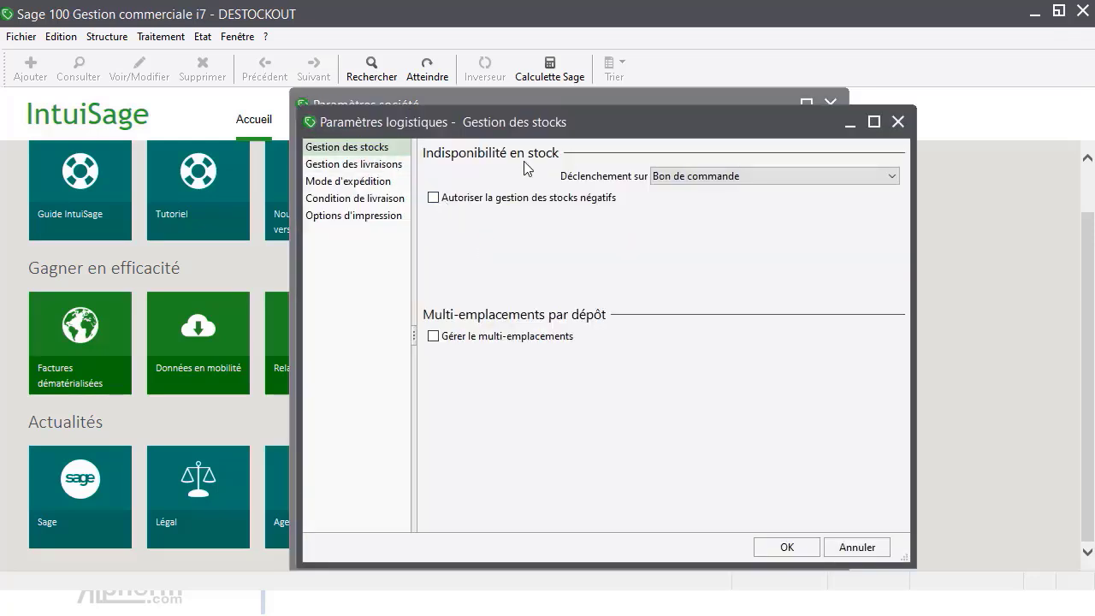
{"action": "left_click", "coordinate": [709, 178]}
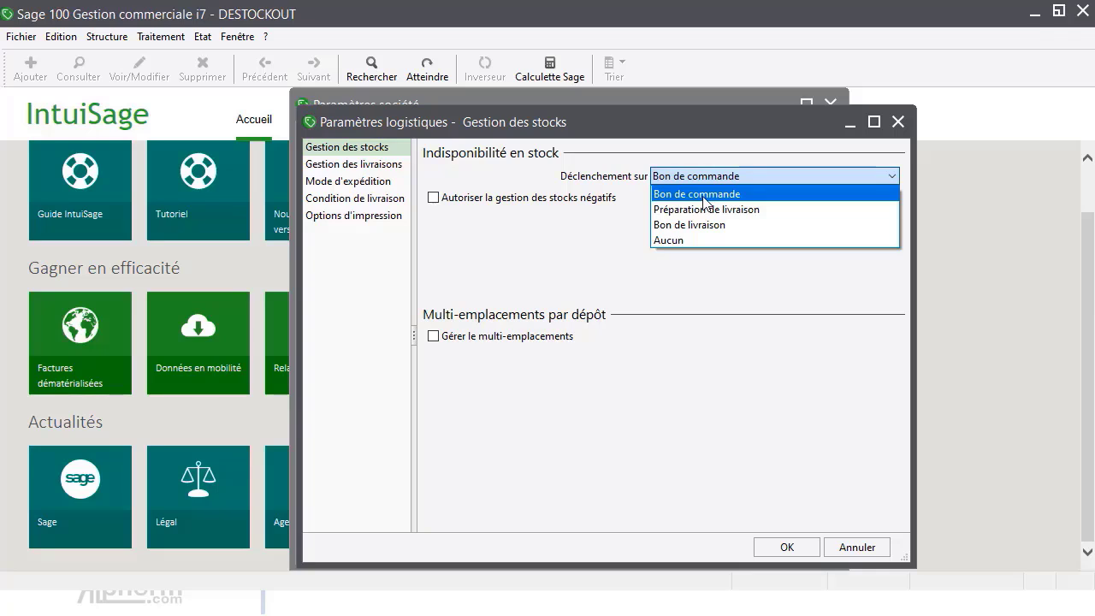
{"action": "left_click", "coordinate": [704, 197]}
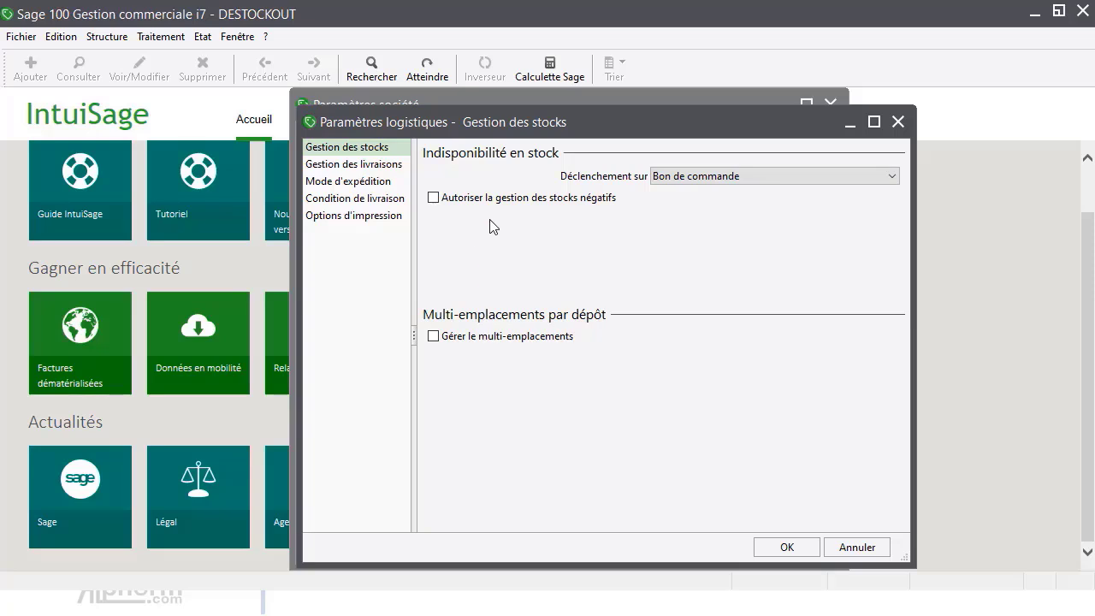
Examine the delivery management settings (Gestion des livraisons) and the list of shipping modes (Mode d'expédition)
{"action": "left_click", "coordinate": [362, 163]}
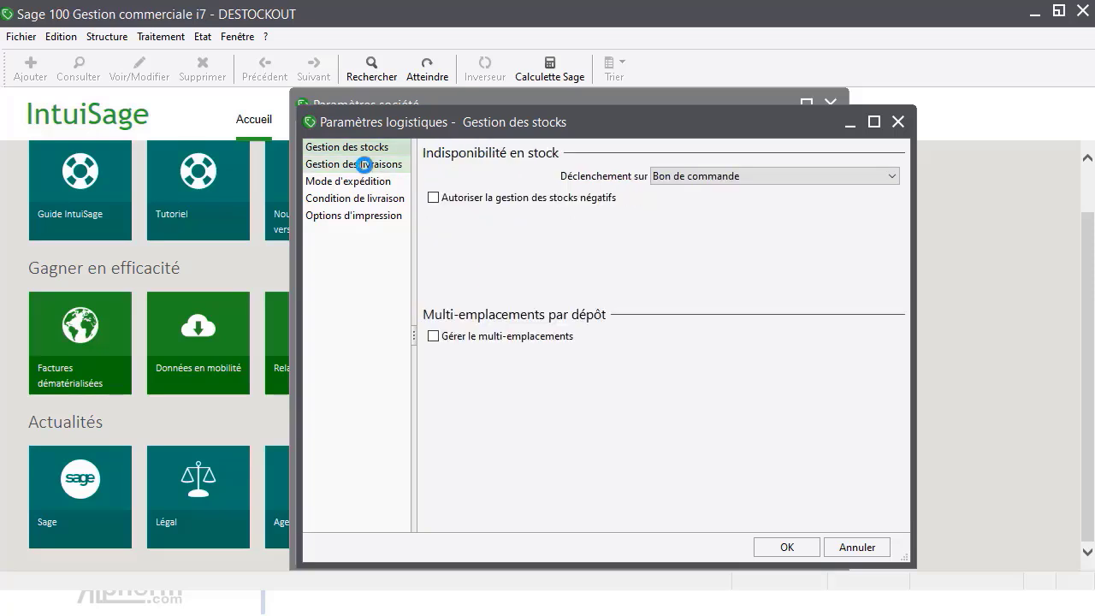
{"action": "left_click", "coordinate": [364, 165]}
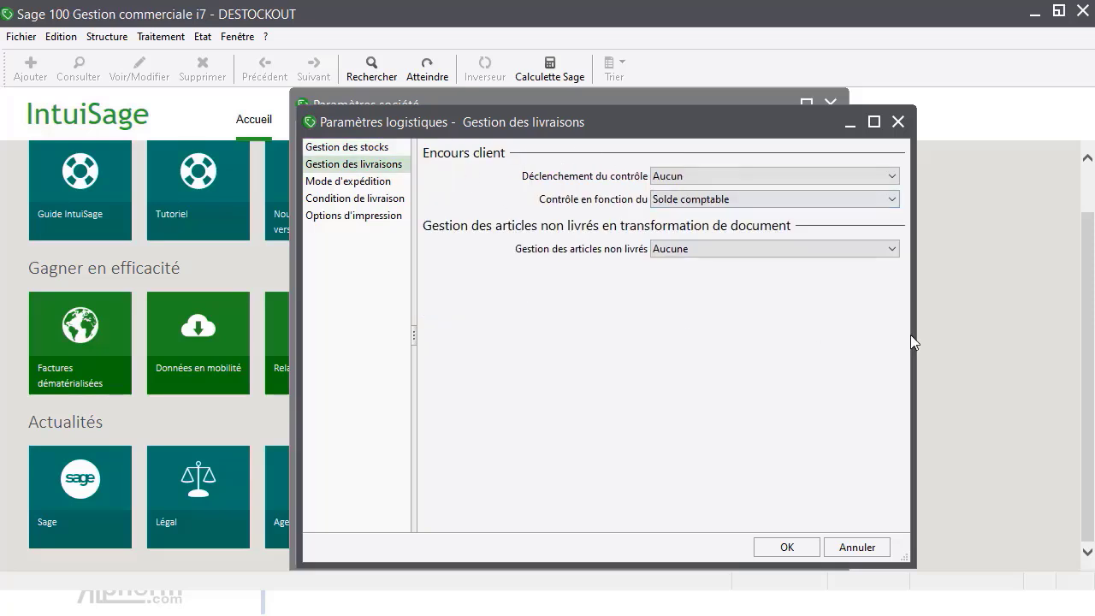
{"action": "left_click", "coordinate": [369, 182]}
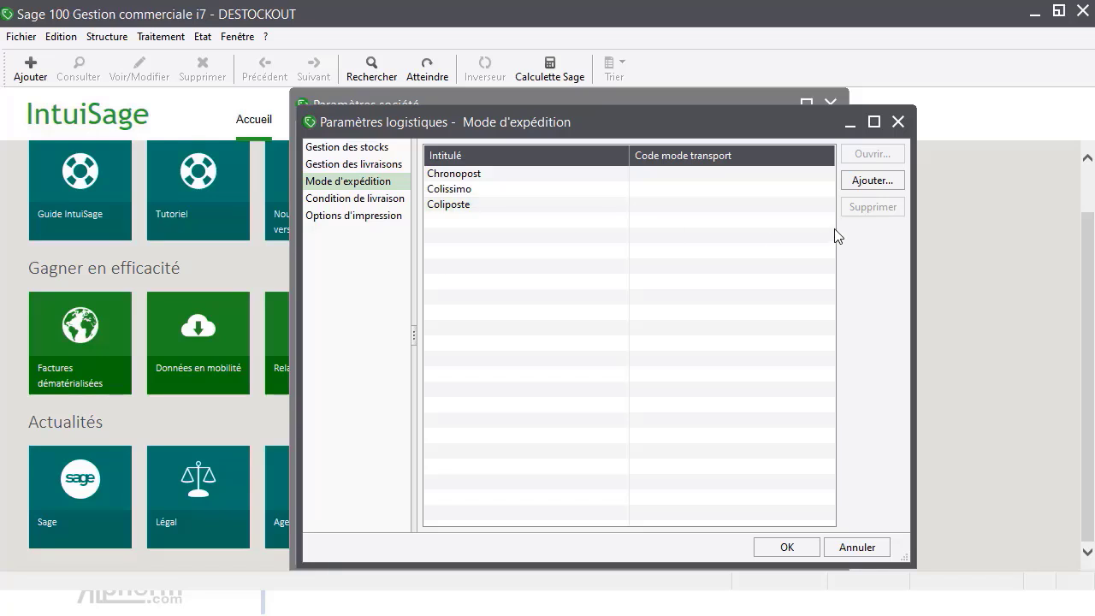
Add a shipping mode titled Aramex with transport mode code 01
{"action": "left_click", "coordinate": [864, 185]}
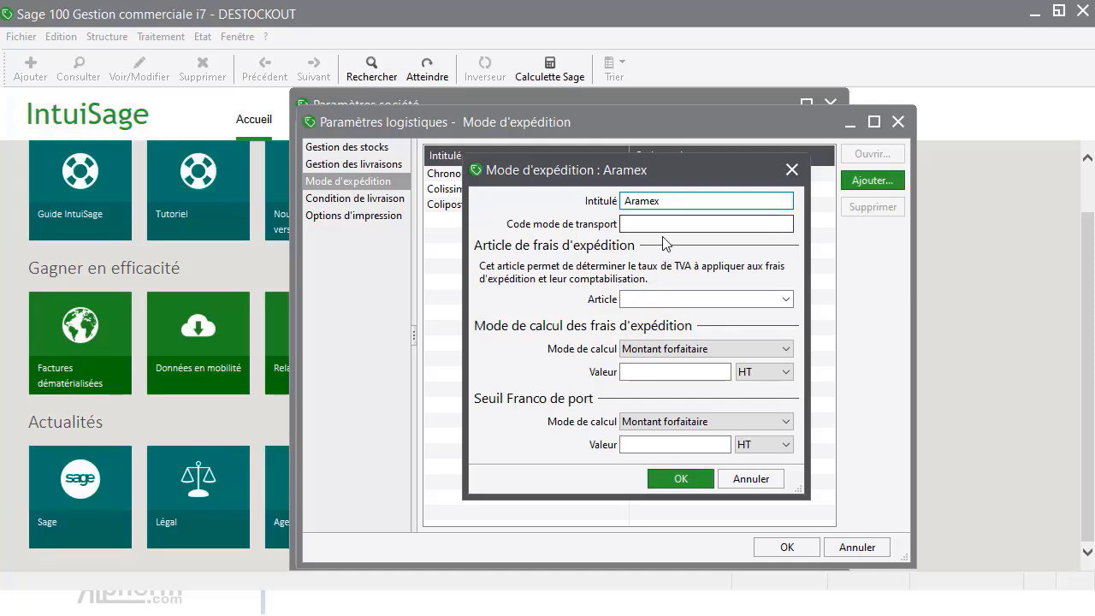
{"action": "left_click", "coordinate": [661, 225]}
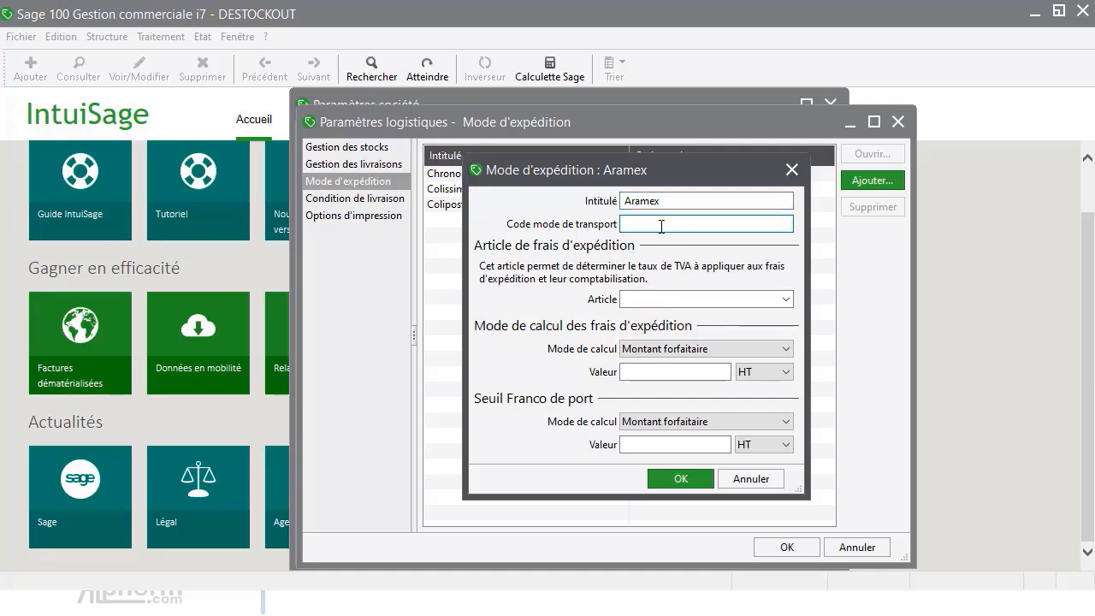
{"action": "left_click", "coordinate": [681, 479]}
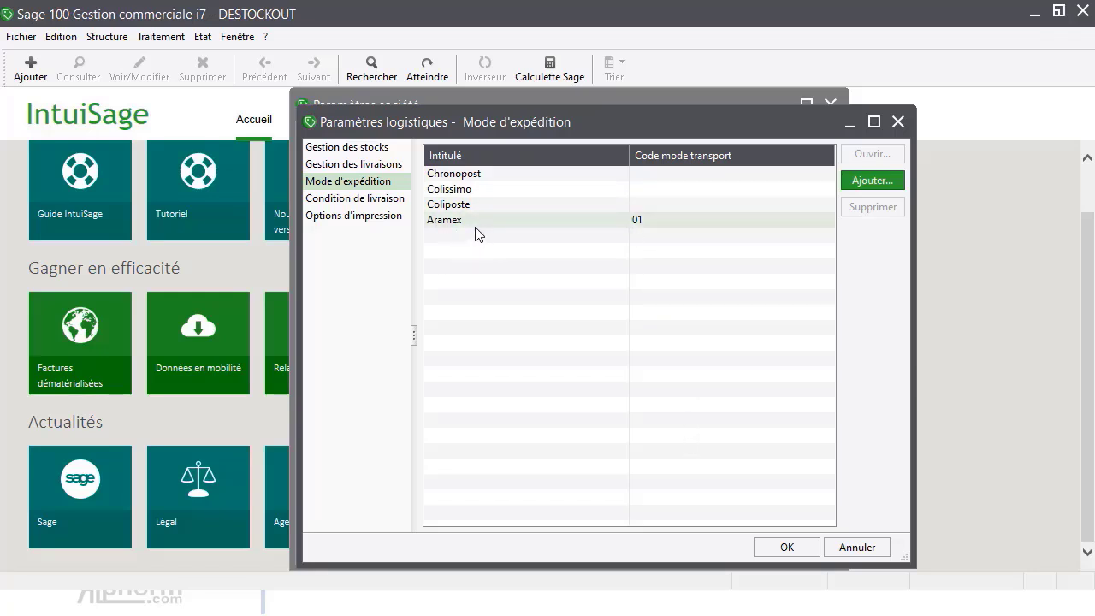
Review the delivery conditions (Condition de livraison) and print options (Options d'impression), and validate the logistics parameters
{"action": "left_click", "coordinate": [392, 200]}
{"action": "left_click", "coordinate": [390, 199]}
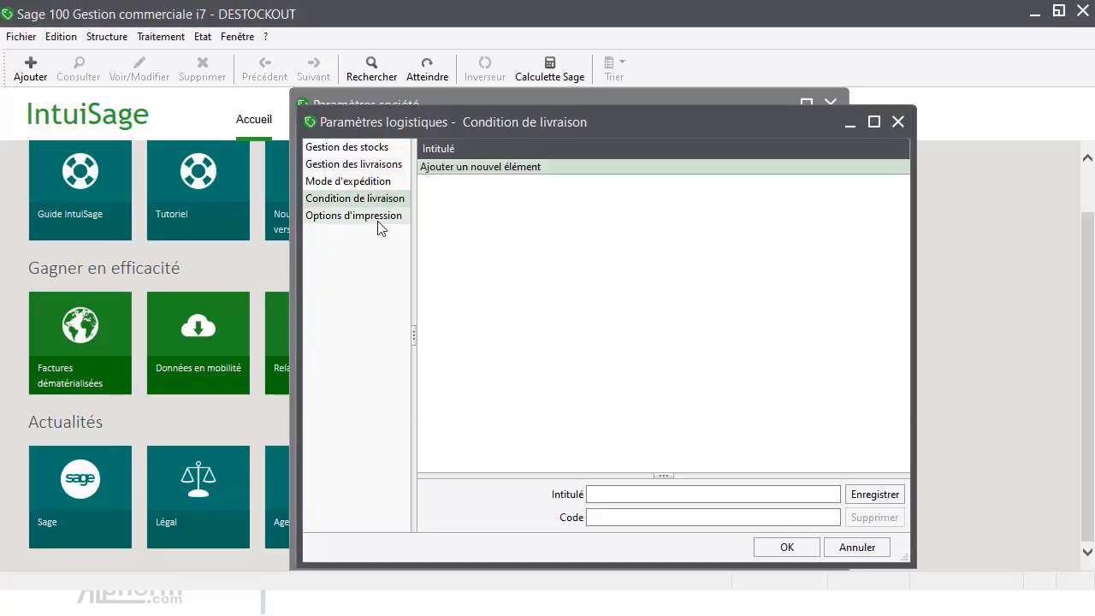
{"action": "left_click", "coordinate": [378, 216]}
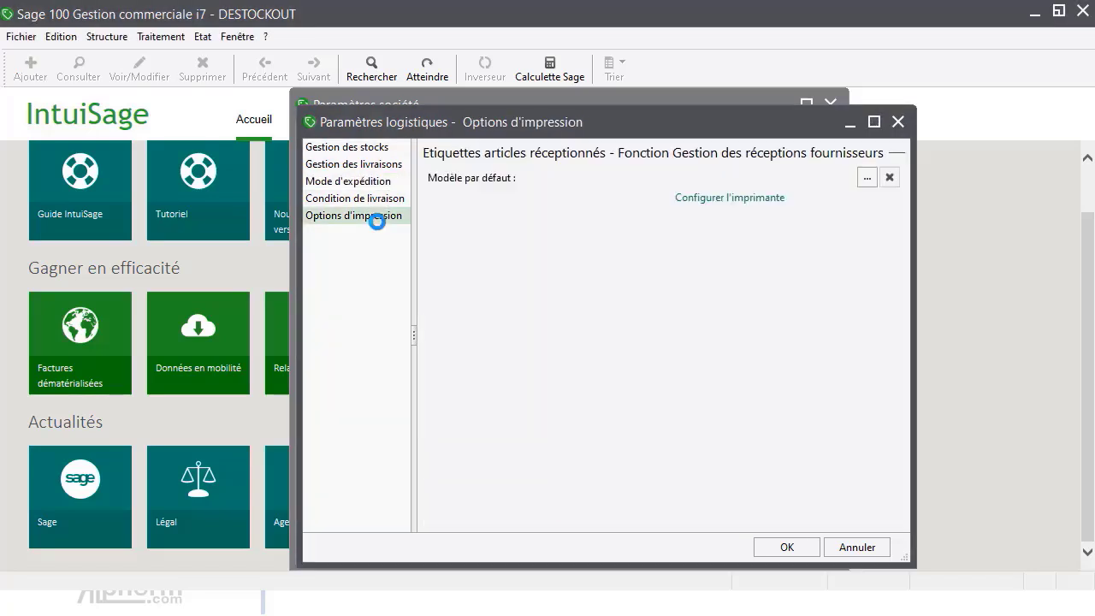
{"action": "left_click", "coordinate": [793, 546]}
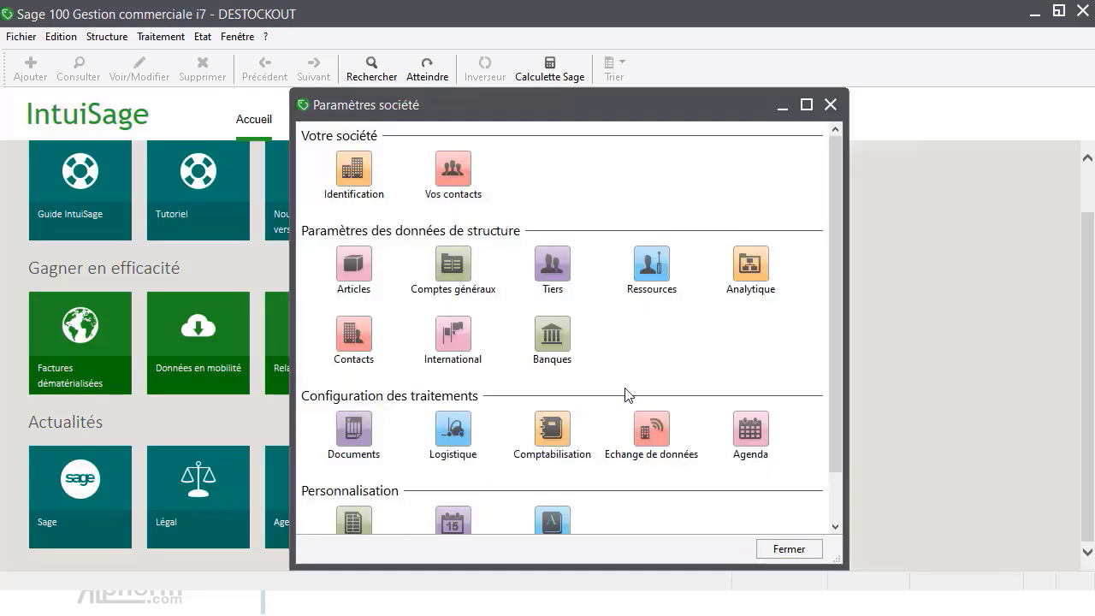
{"action": "scroll", "coordinate": [667, 402], "scroll_direction": "down", "scroll_amount": 2}
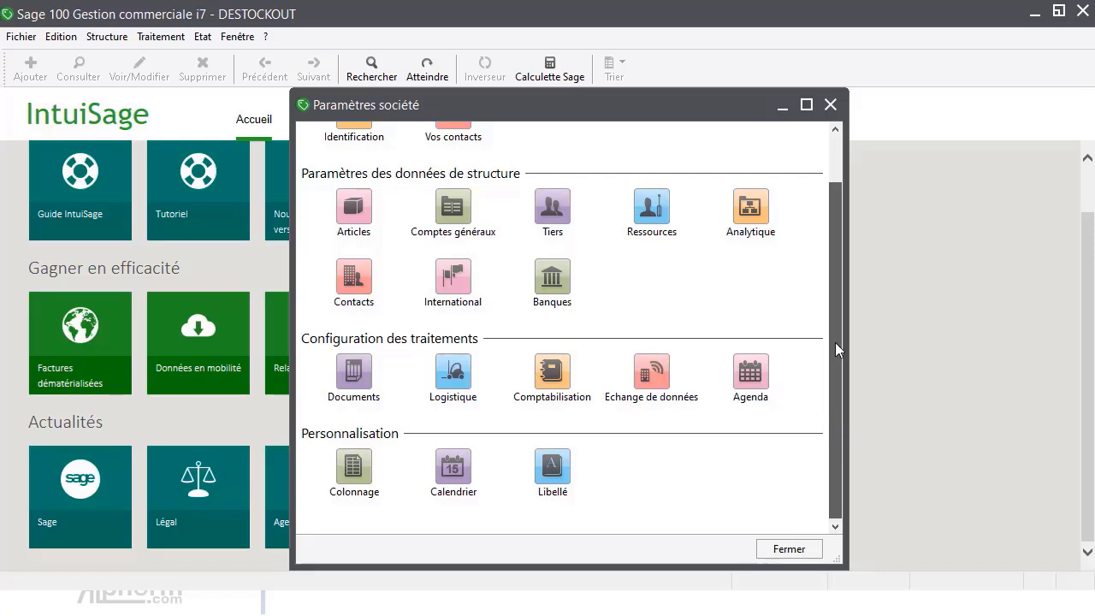
{"action": "scroll", "coordinate": [834, 290], "scroll_direction": "up", "scroll_amount": 2}
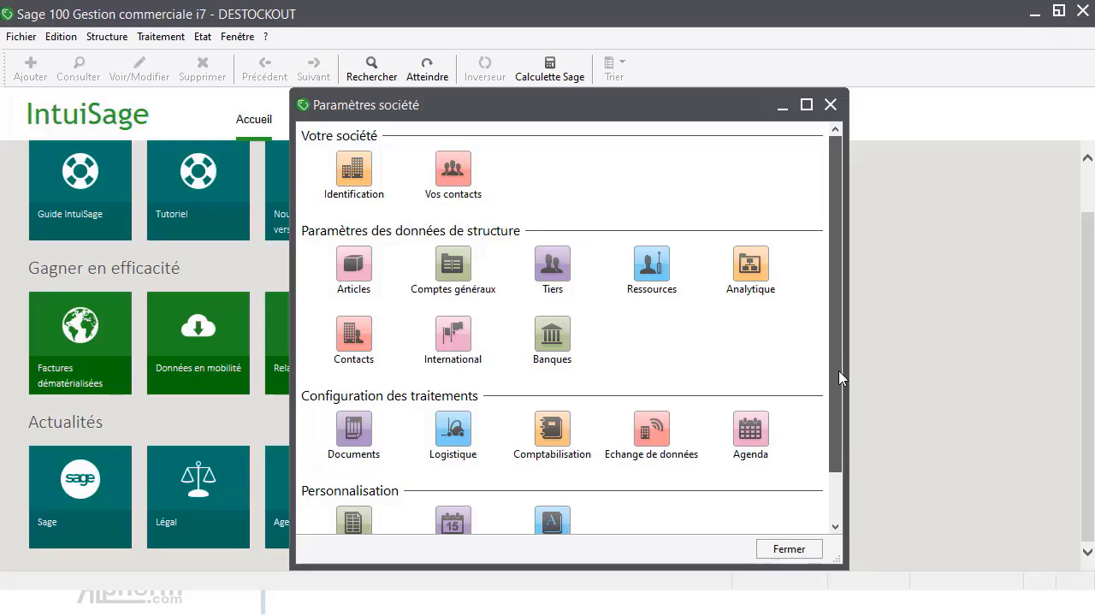
{"action": "left_click_drag", "start_coordinate": [838, 402], "coordinate": [837, 447]}
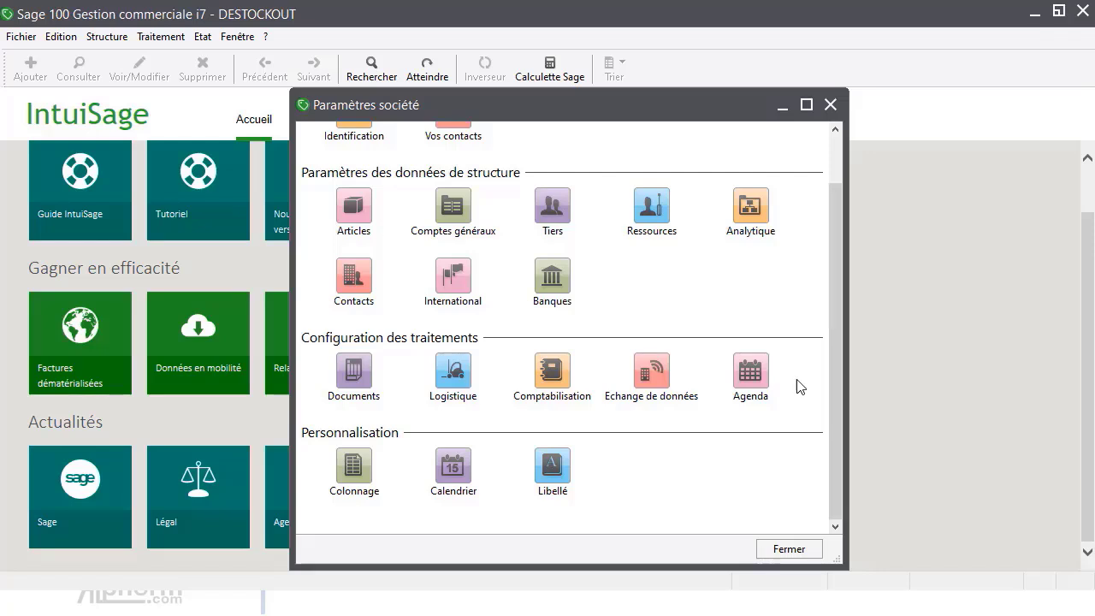